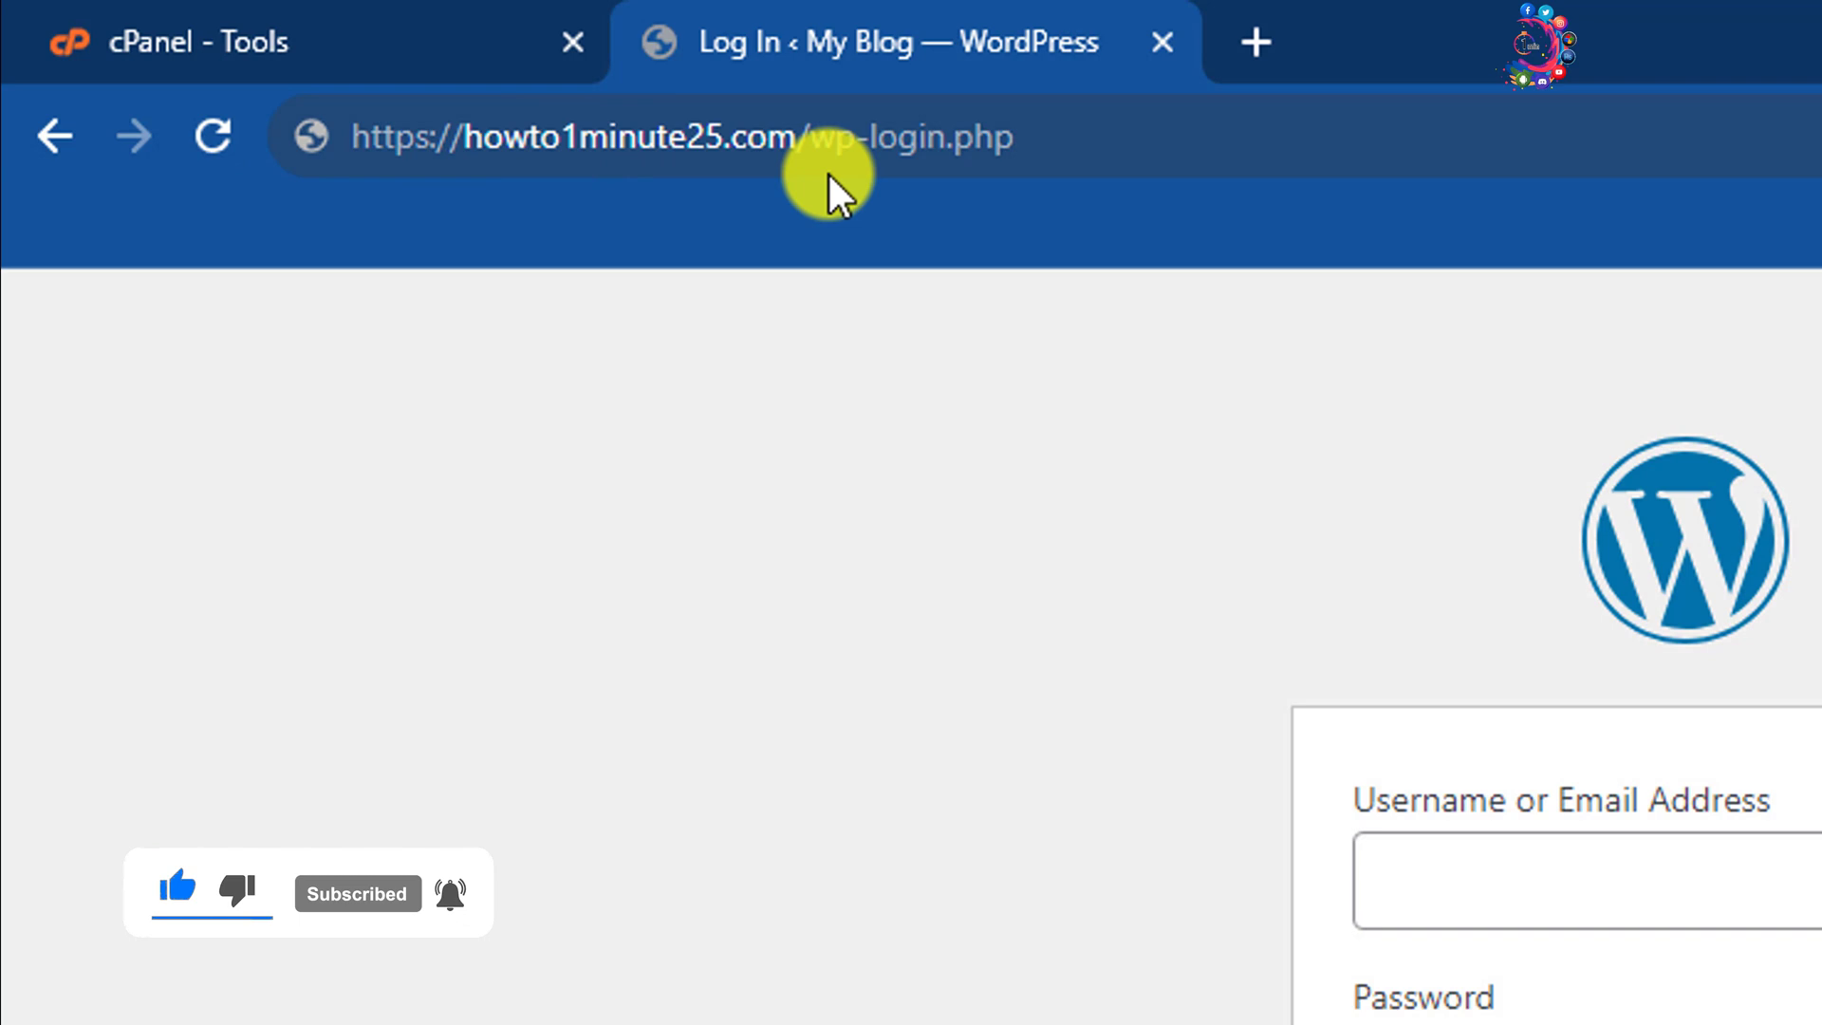
Highlight the wp-login.php part of the WordPress login page URL.
left_click_drag(811, 143, 1099, 126)
left_click(1030, 623)
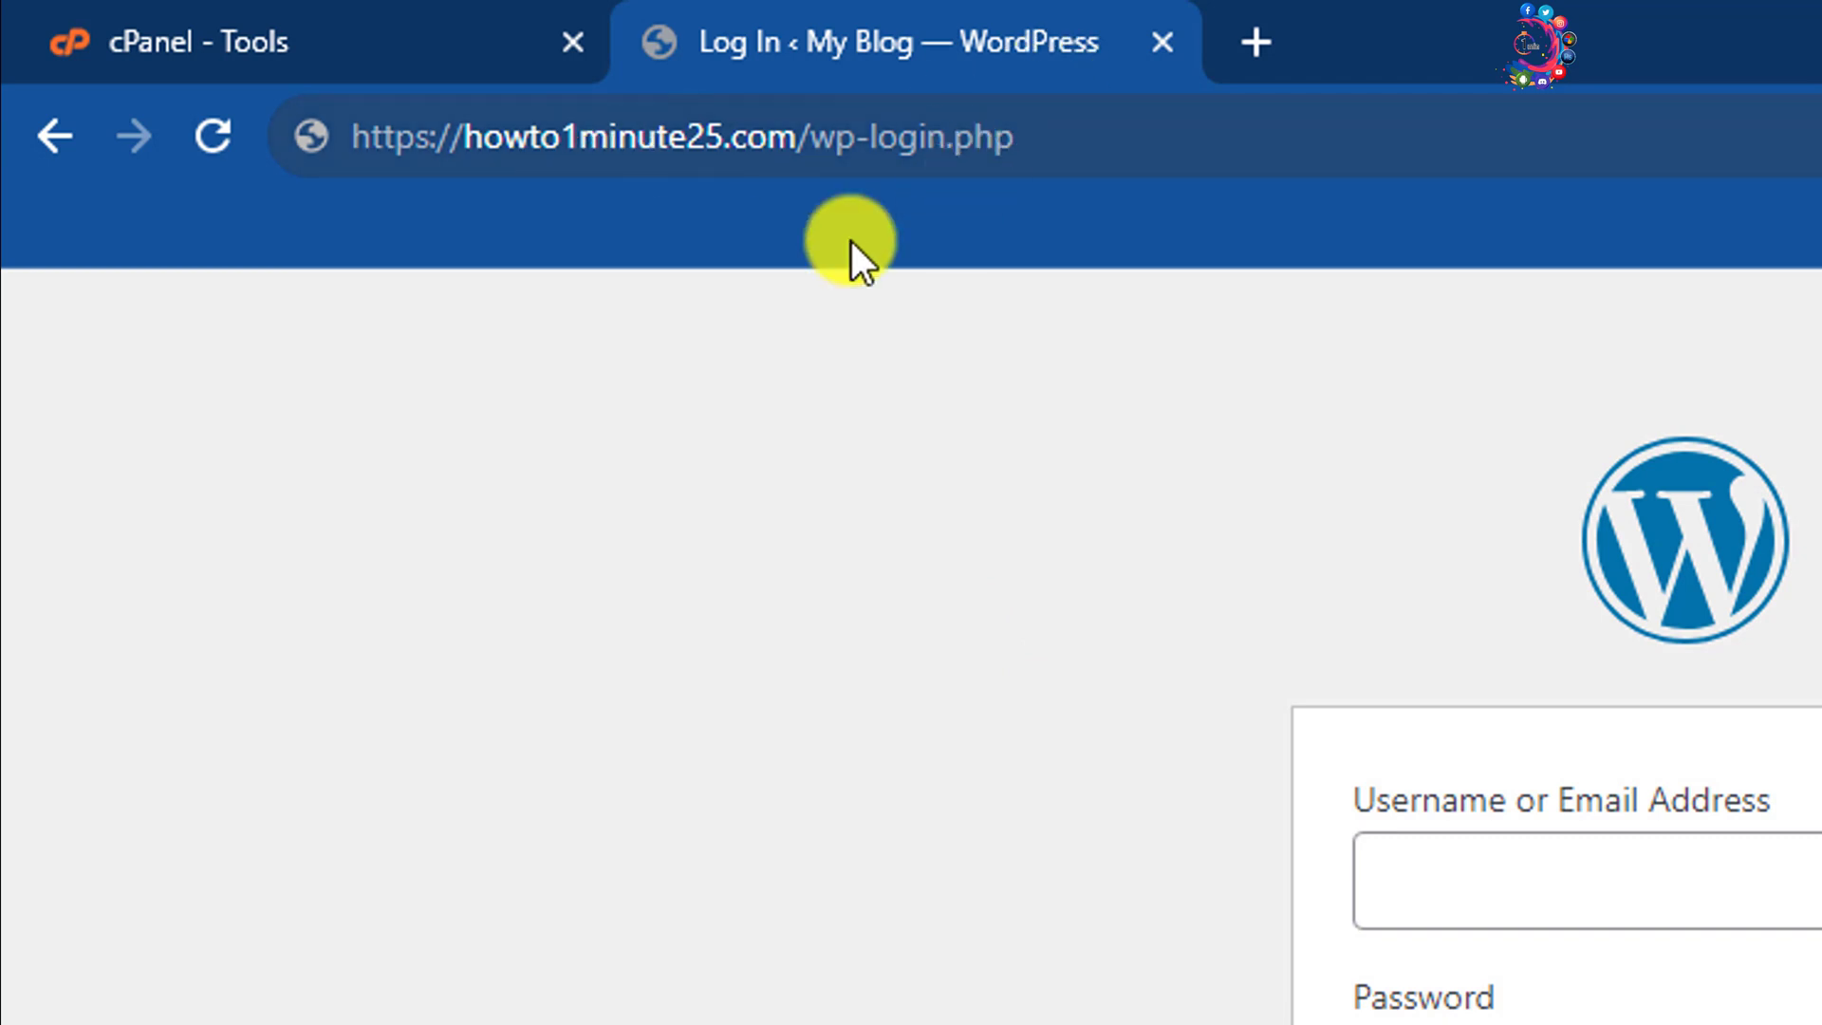
left_click_drag(1098, 142, 655, 152)
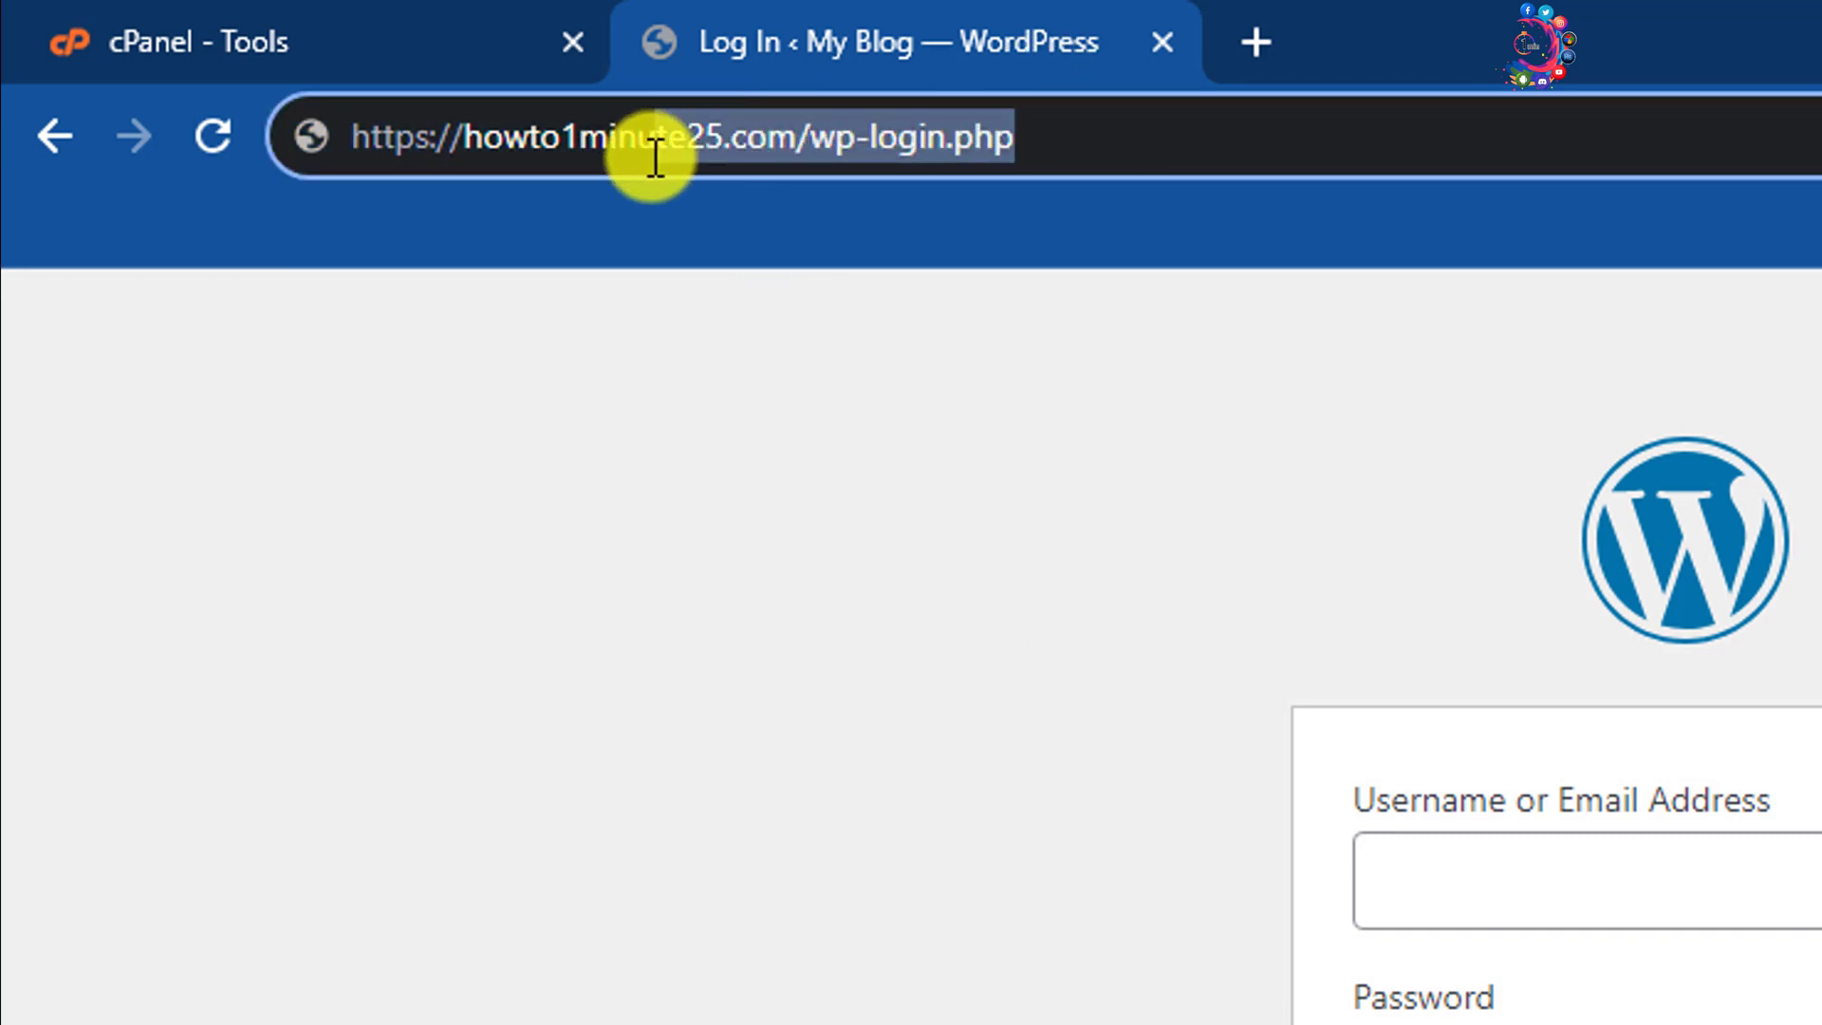
left_click(1000, 482)
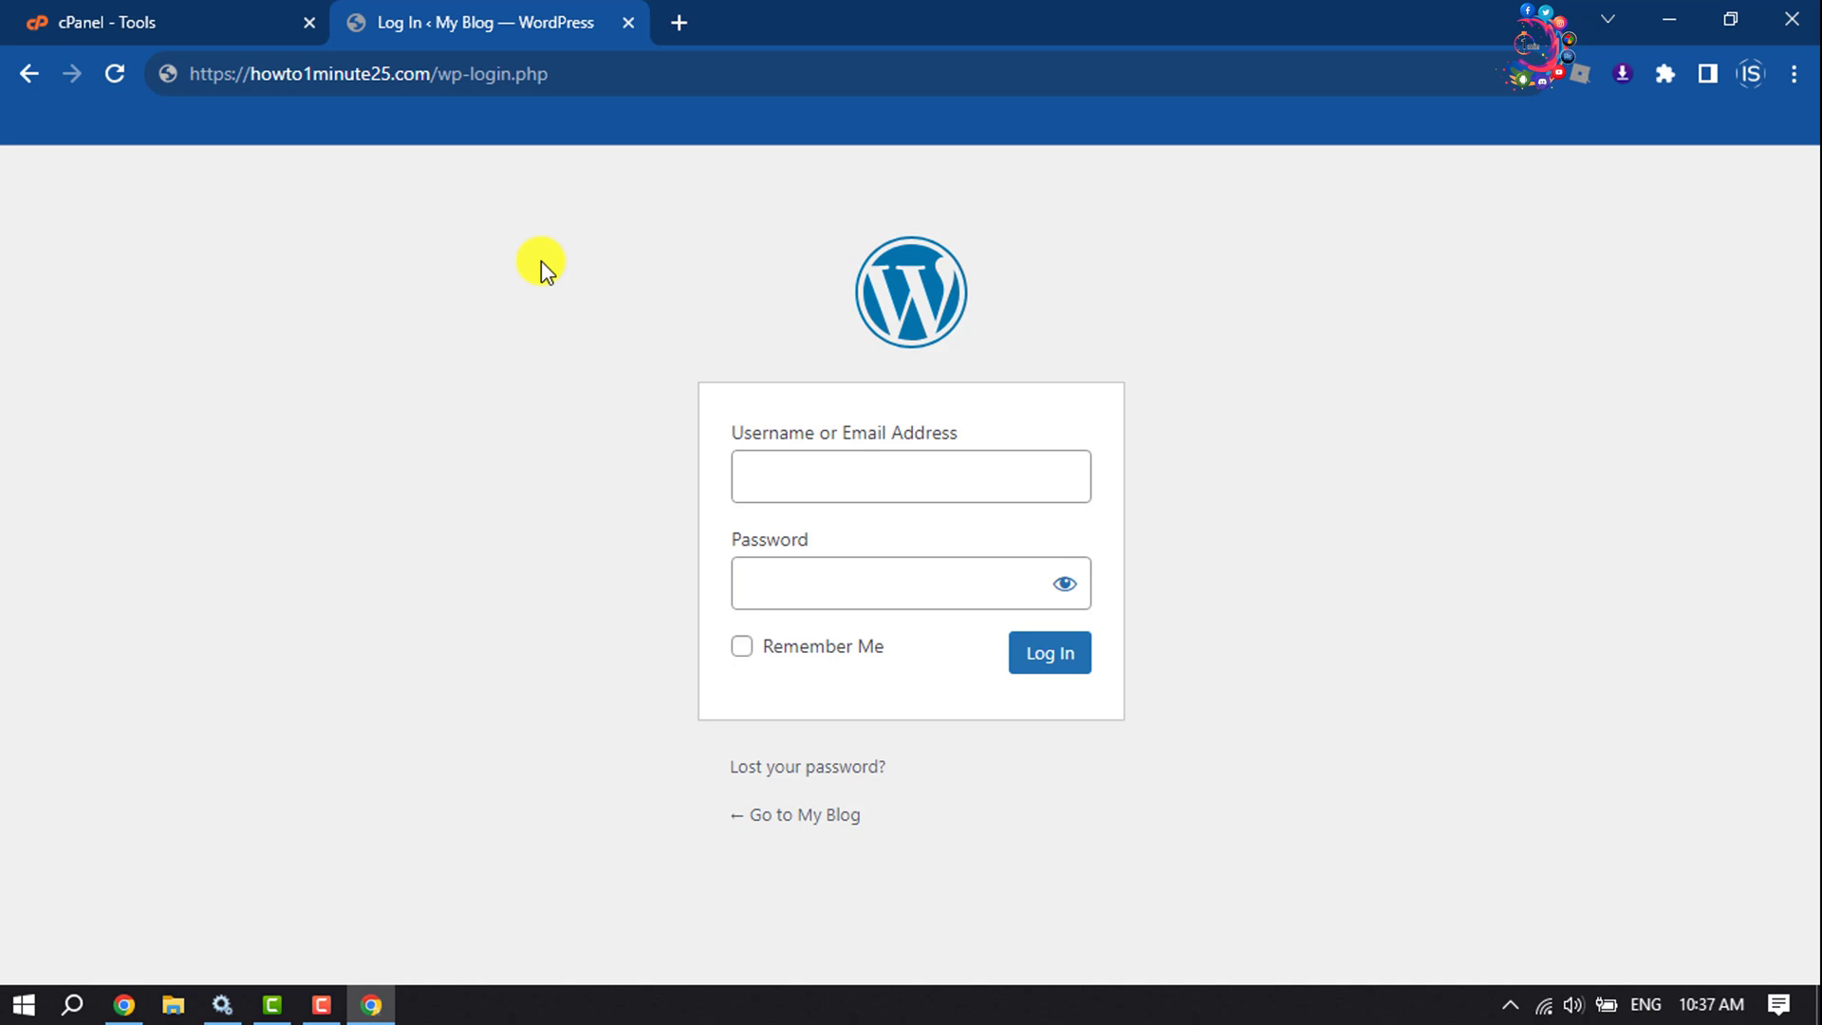
Go back to the cPanel Tools page and scroll to the Files section.
left_click(106, 22)
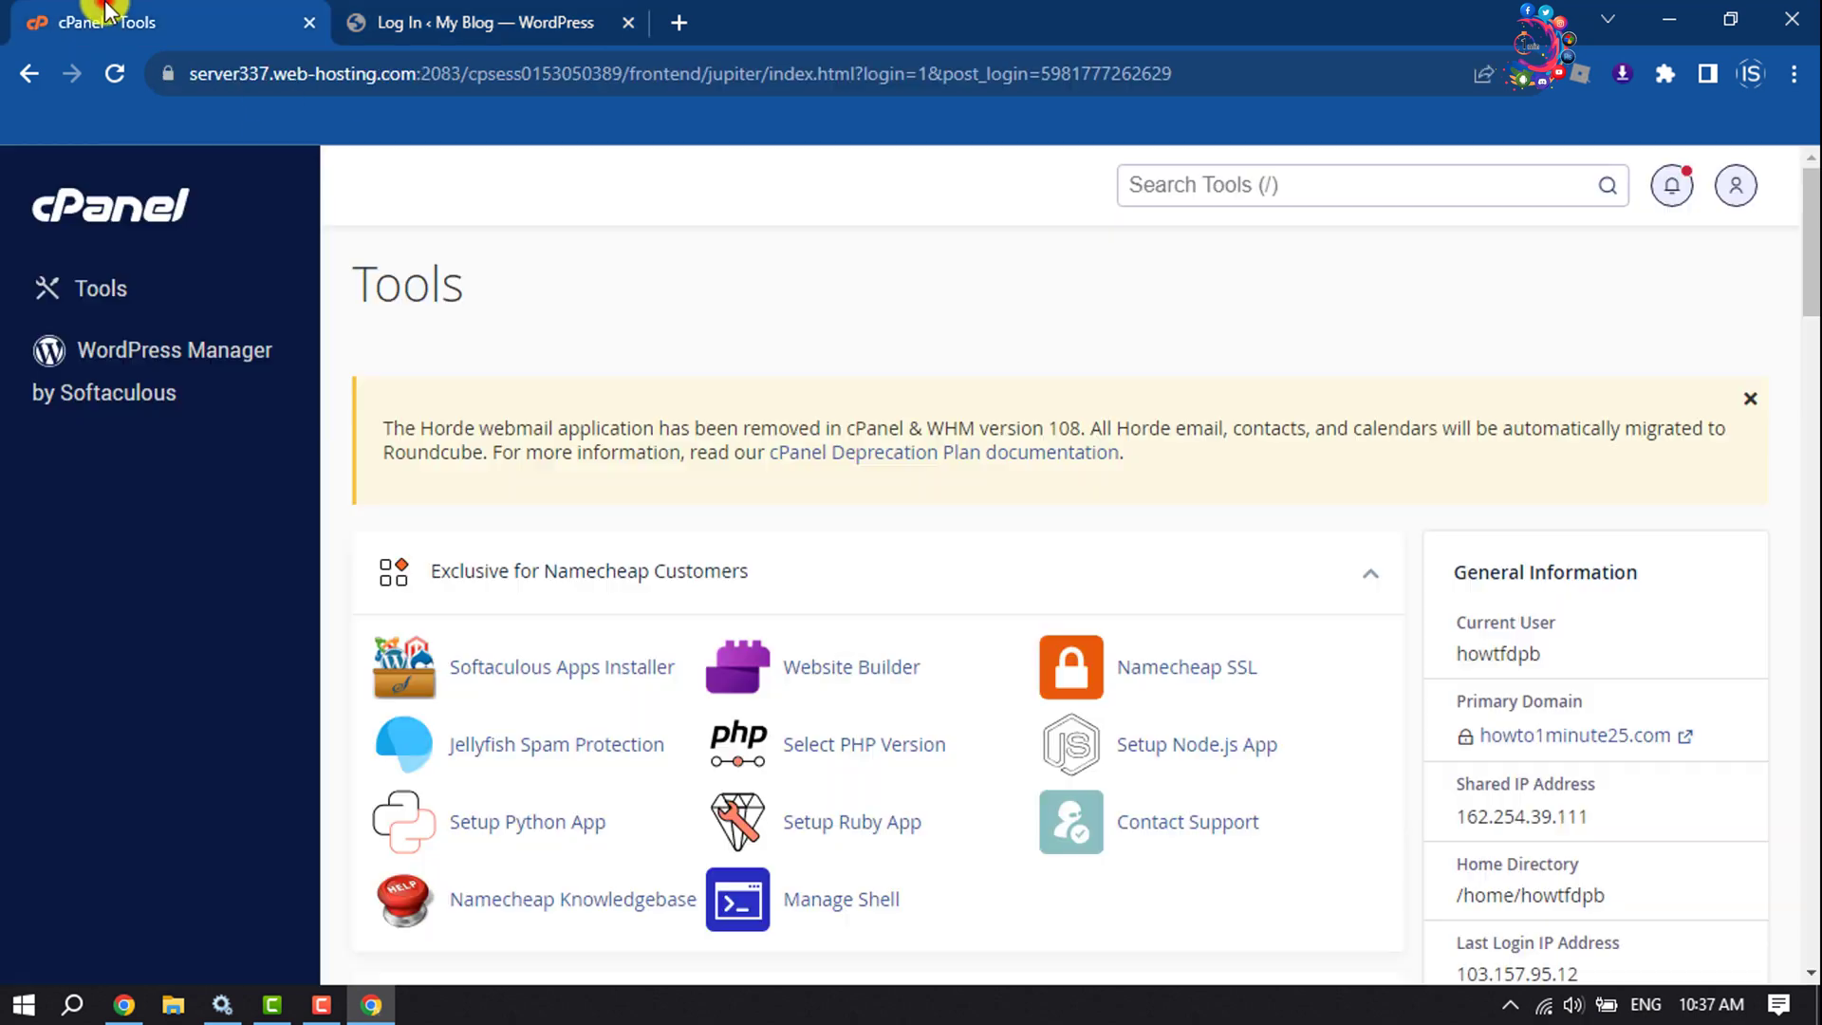
left_click(974, 361)
scroll(932, 403, "down", 10)
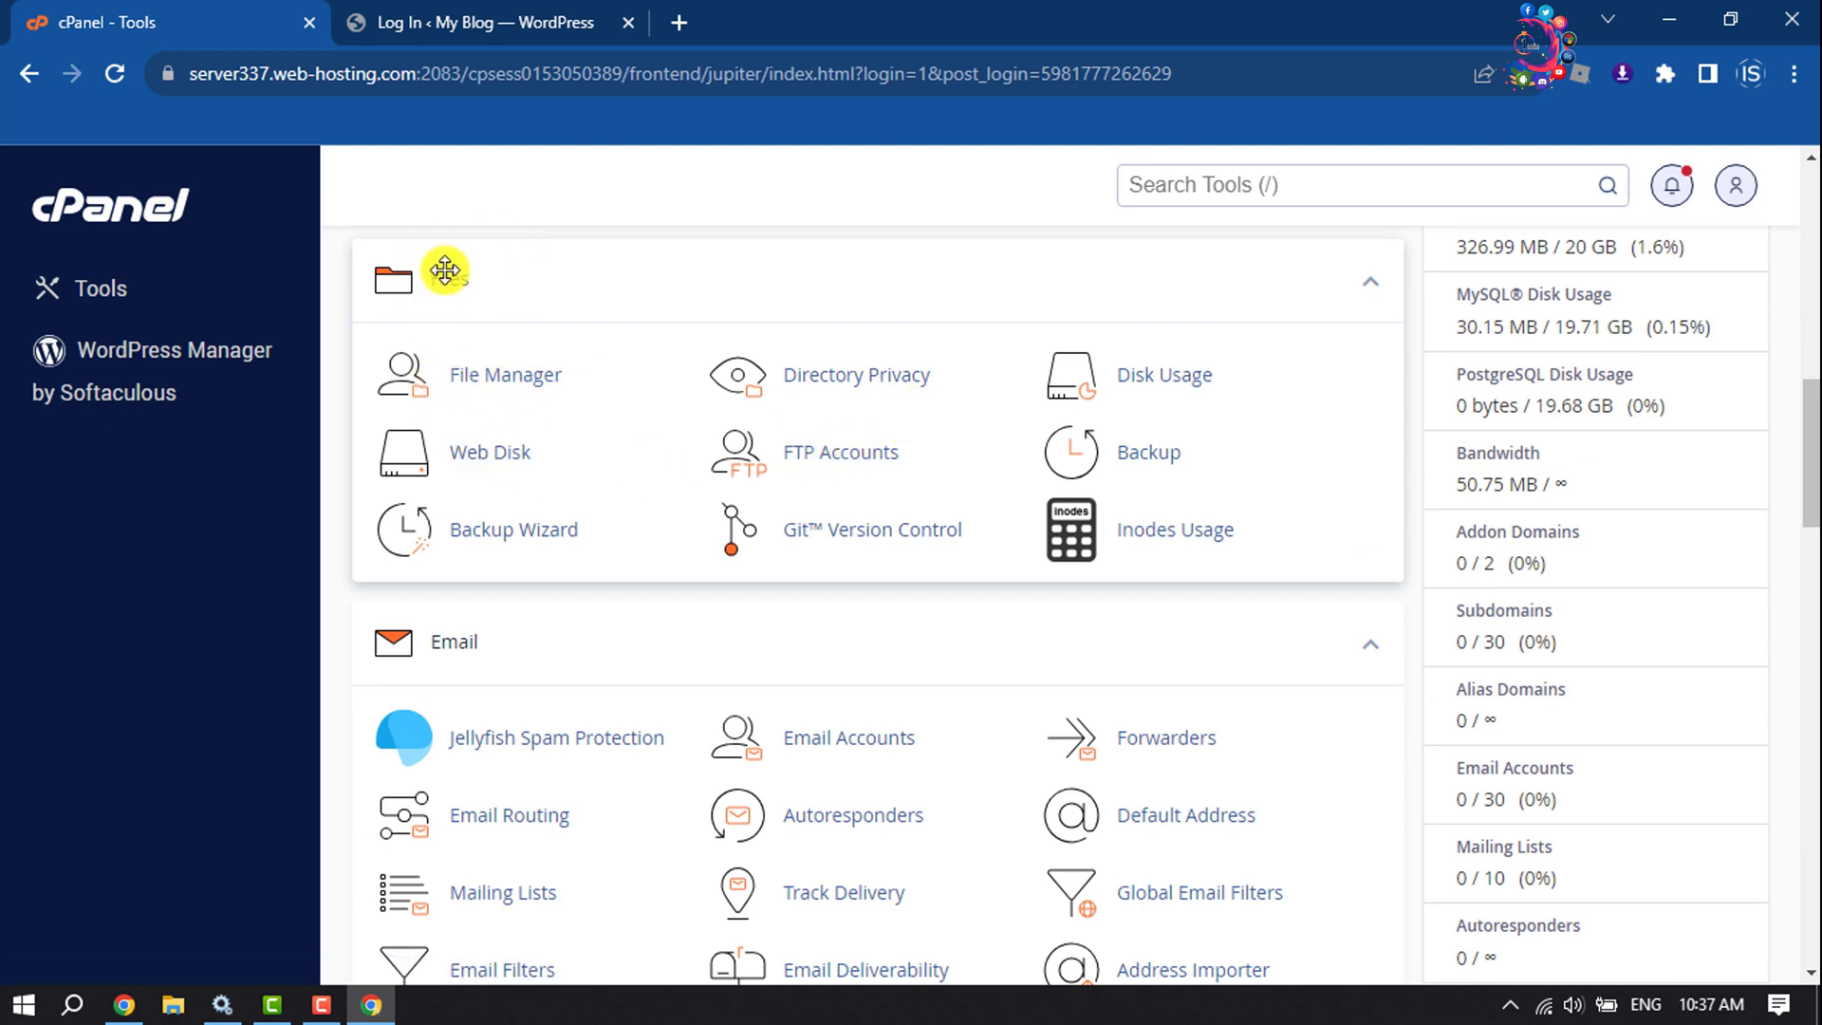
Launch File Manager, enter the public_html folder and select wp-login.php.
left_click(477, 380)
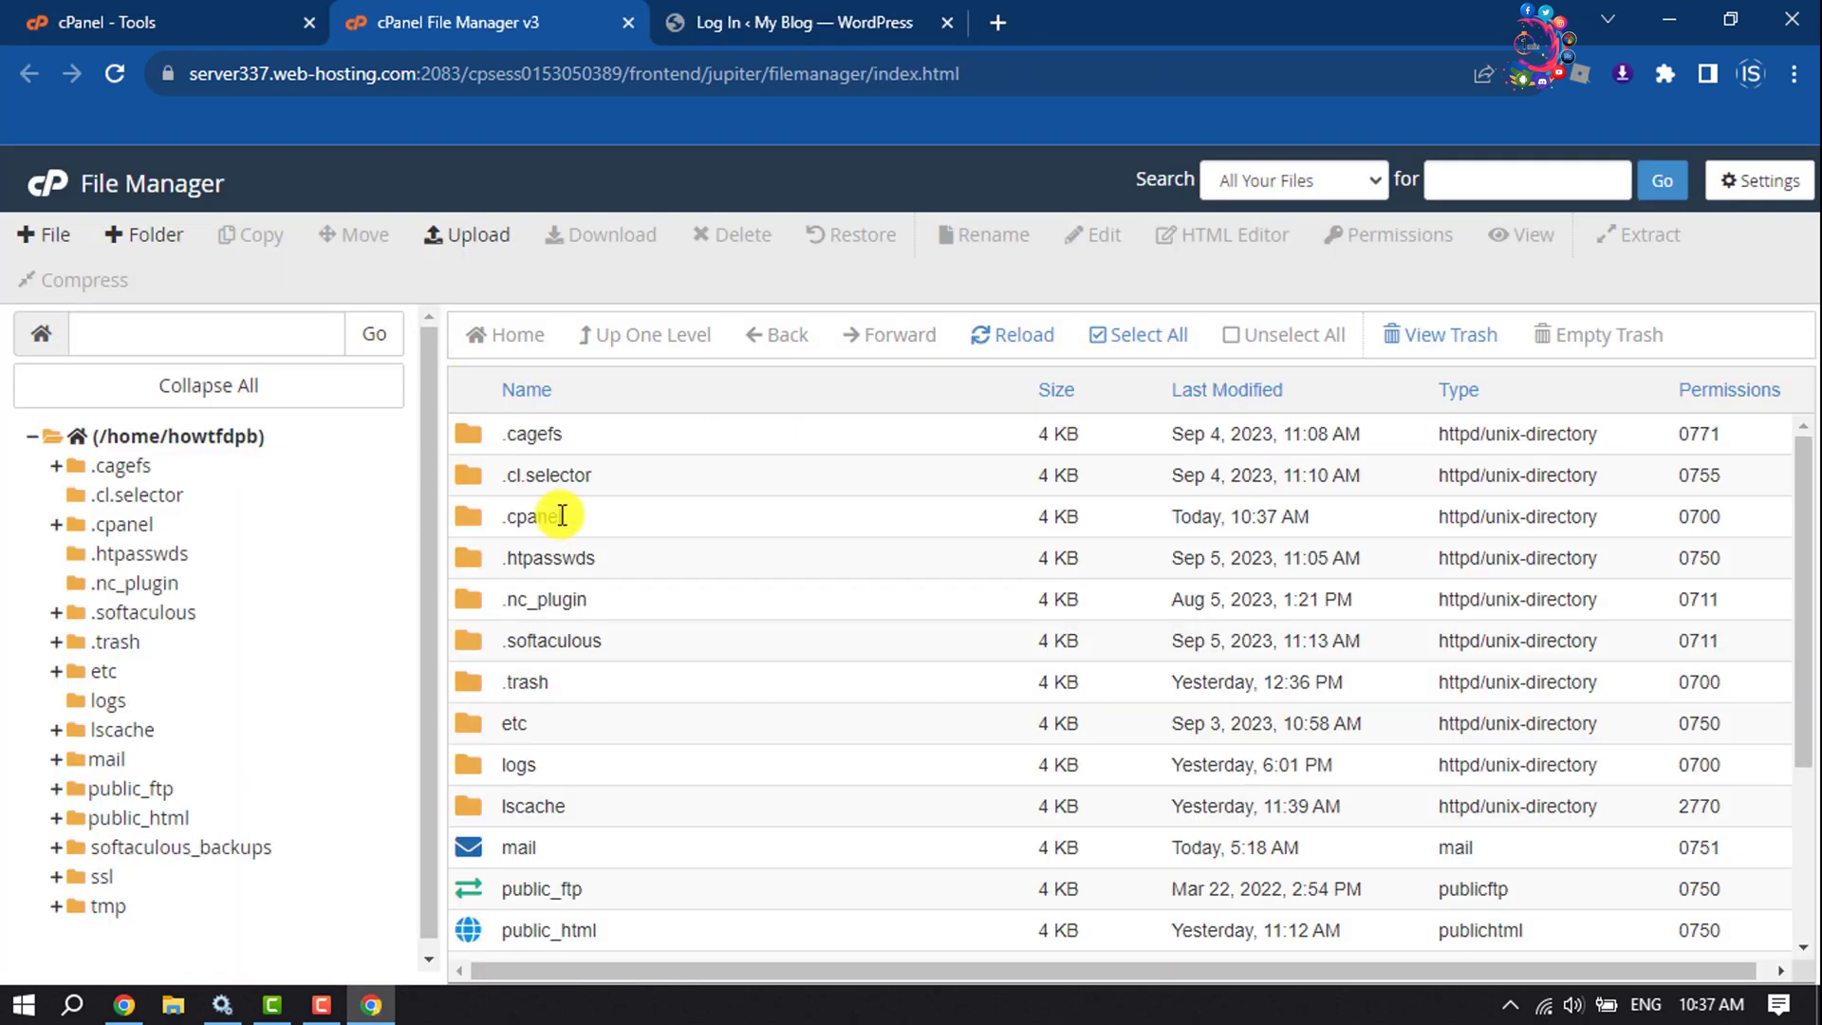
scroll(570, 607, "down", 3)
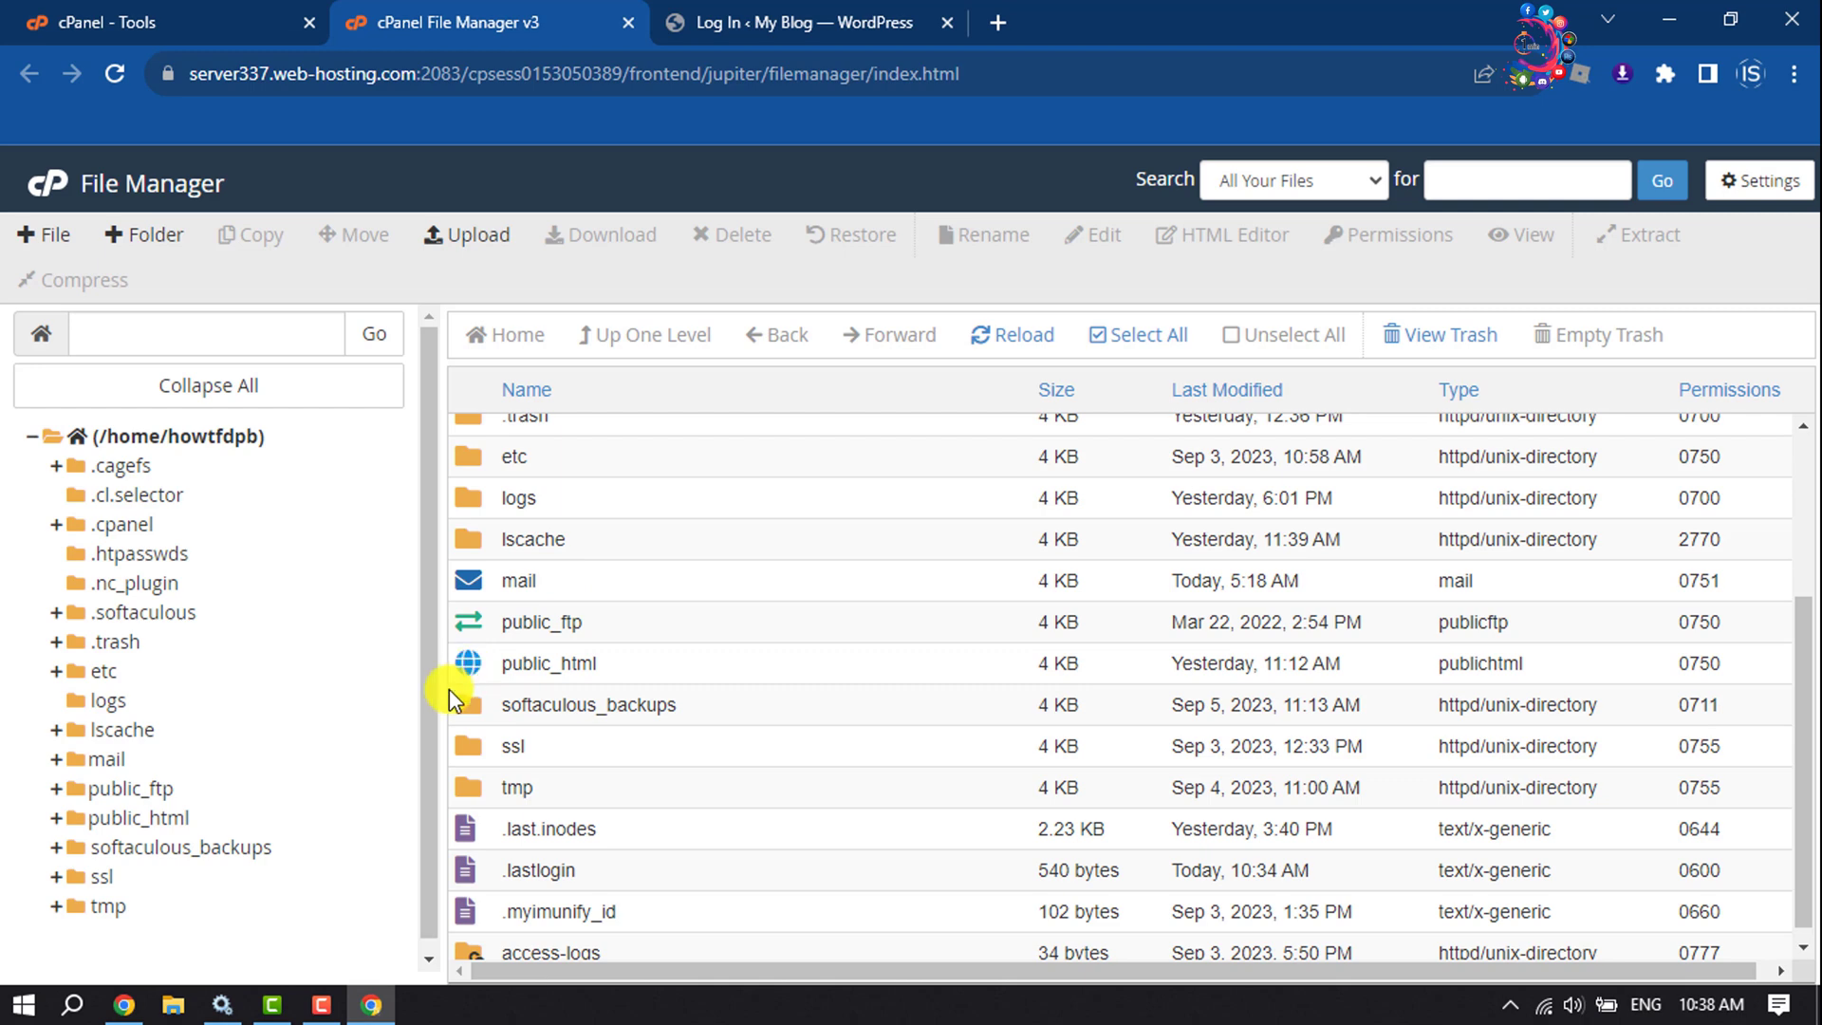
double_click(473, 669)
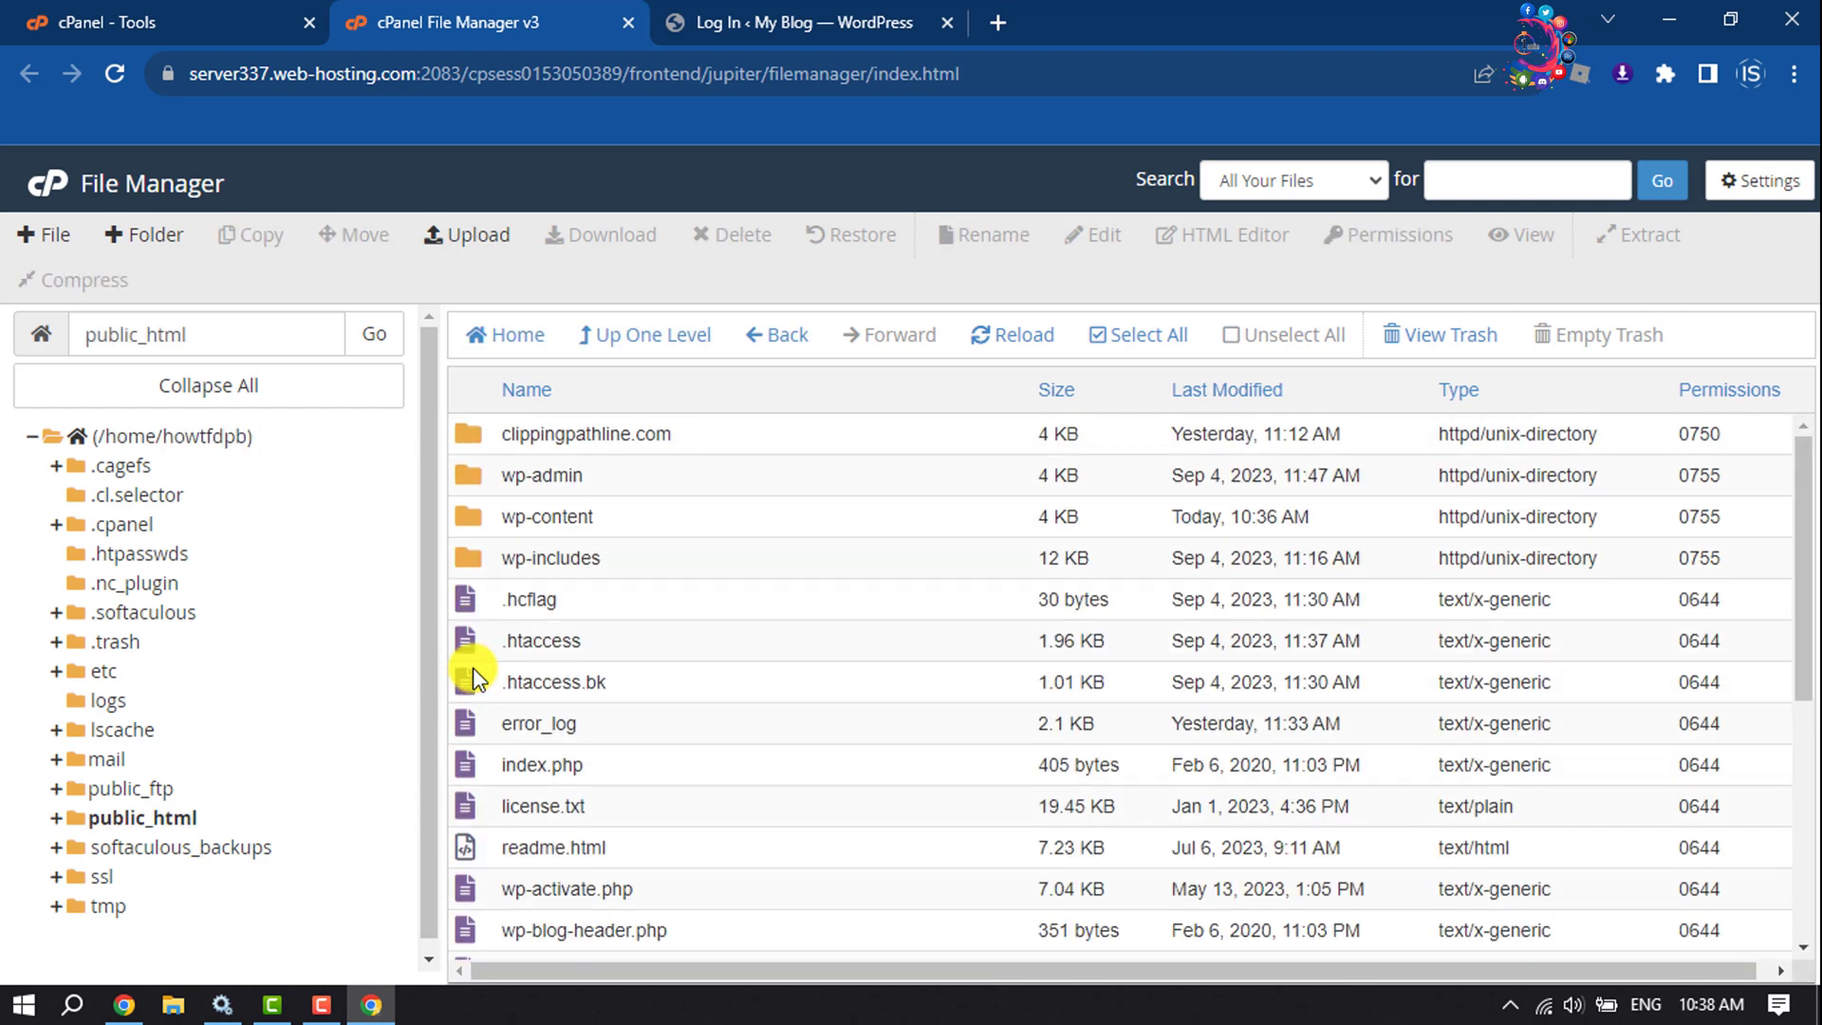
left_click(670, 615)
scroll(675, 608, "down", 5)
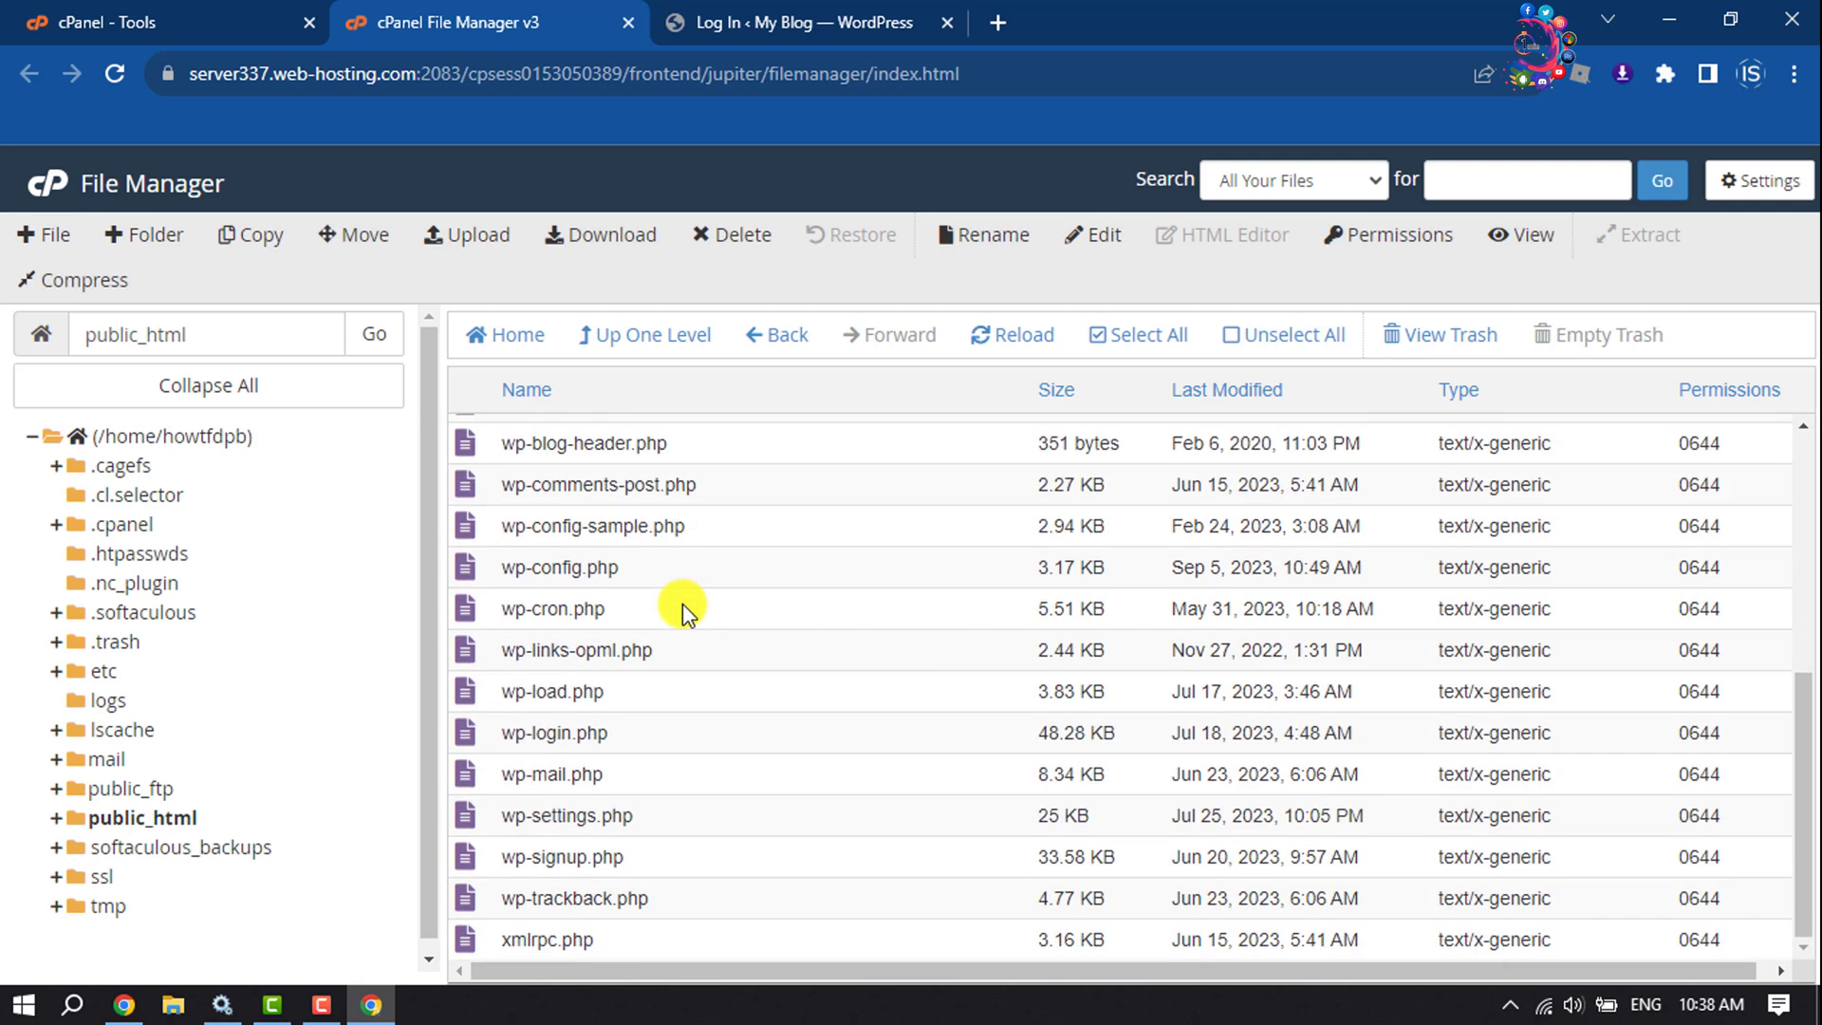
left_click(524, 734)
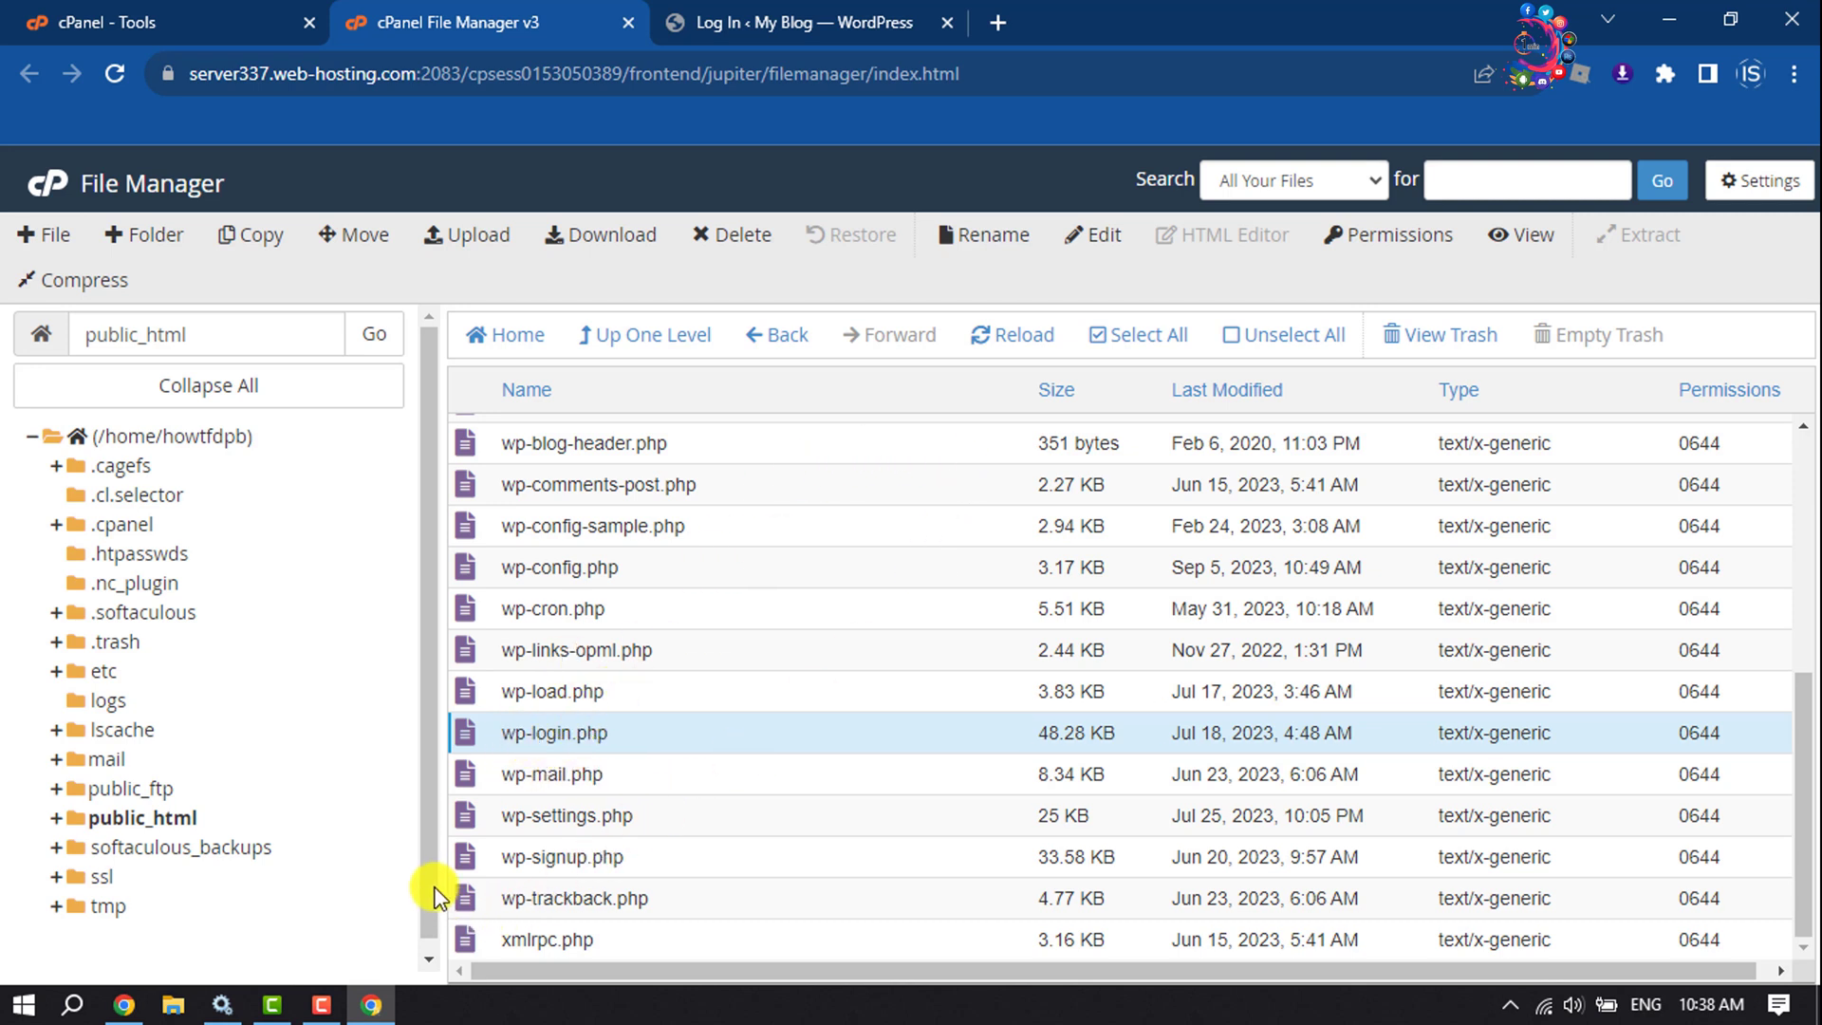
Download wp-login.php (48.3 KB) as a backup and confirm it in Chrome's downloads list.
left_click(581, 244)
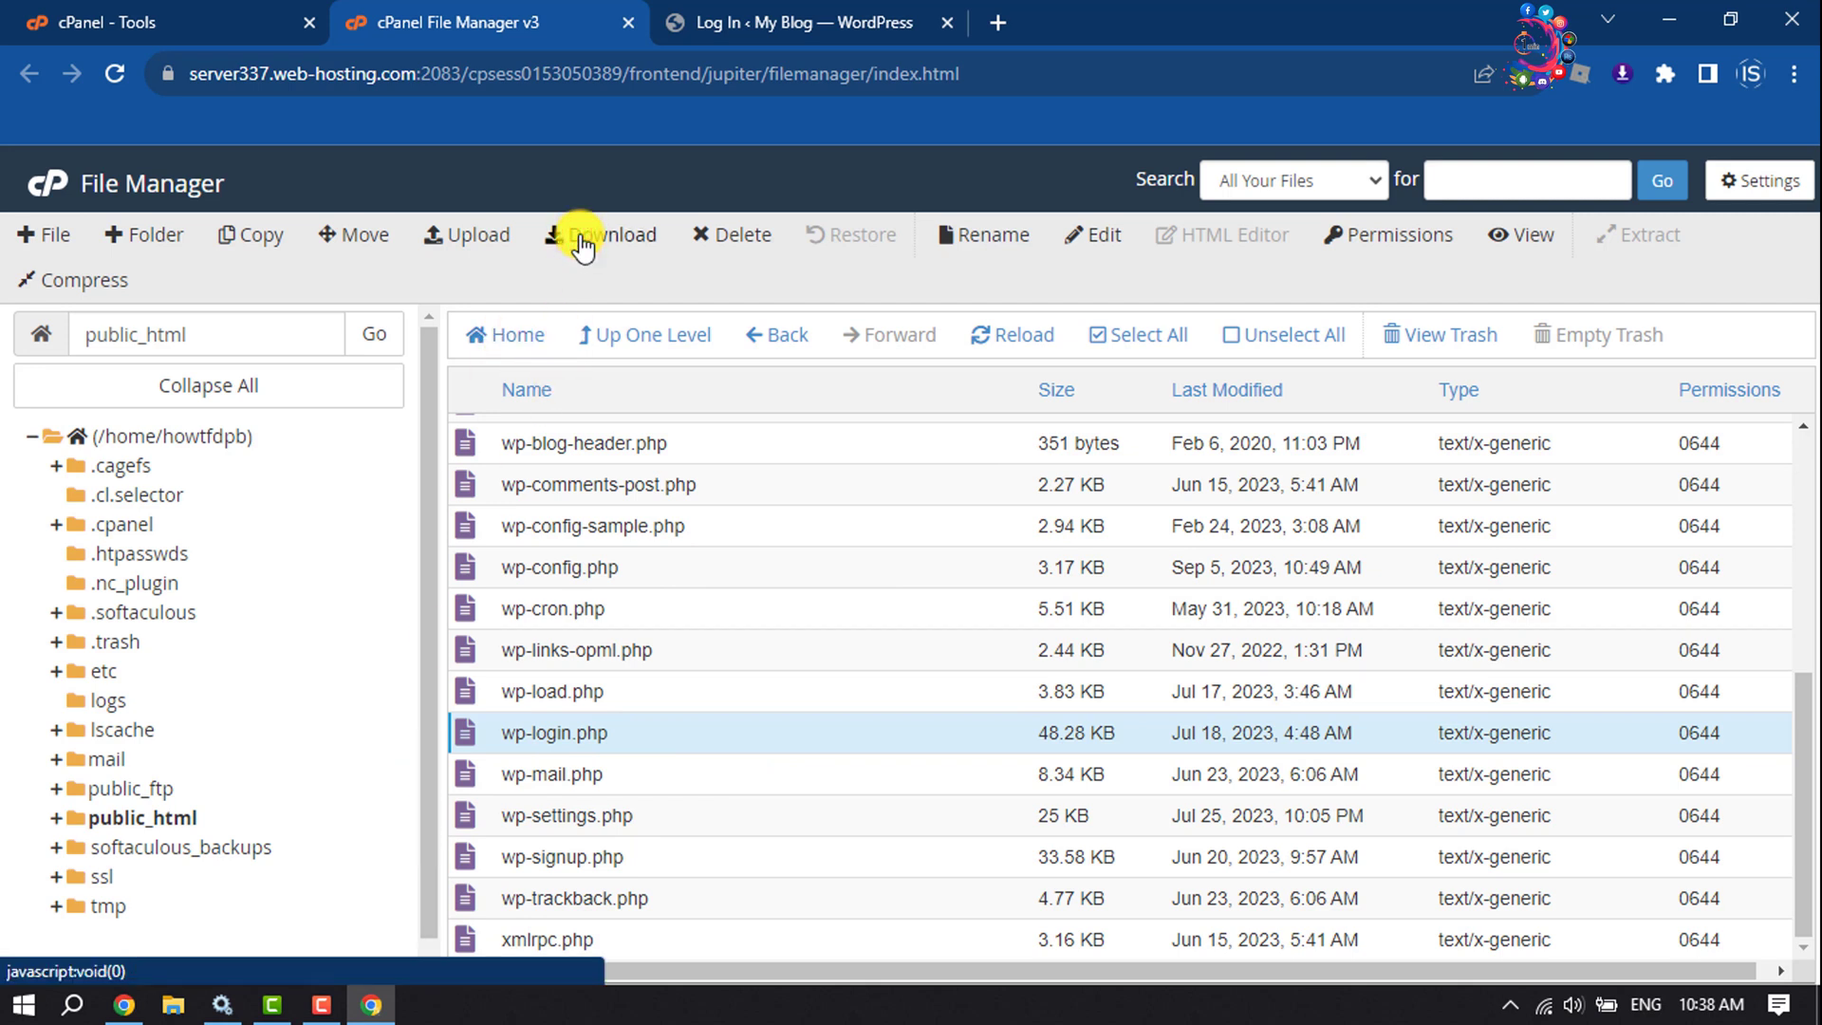
left_click(1671, 72)
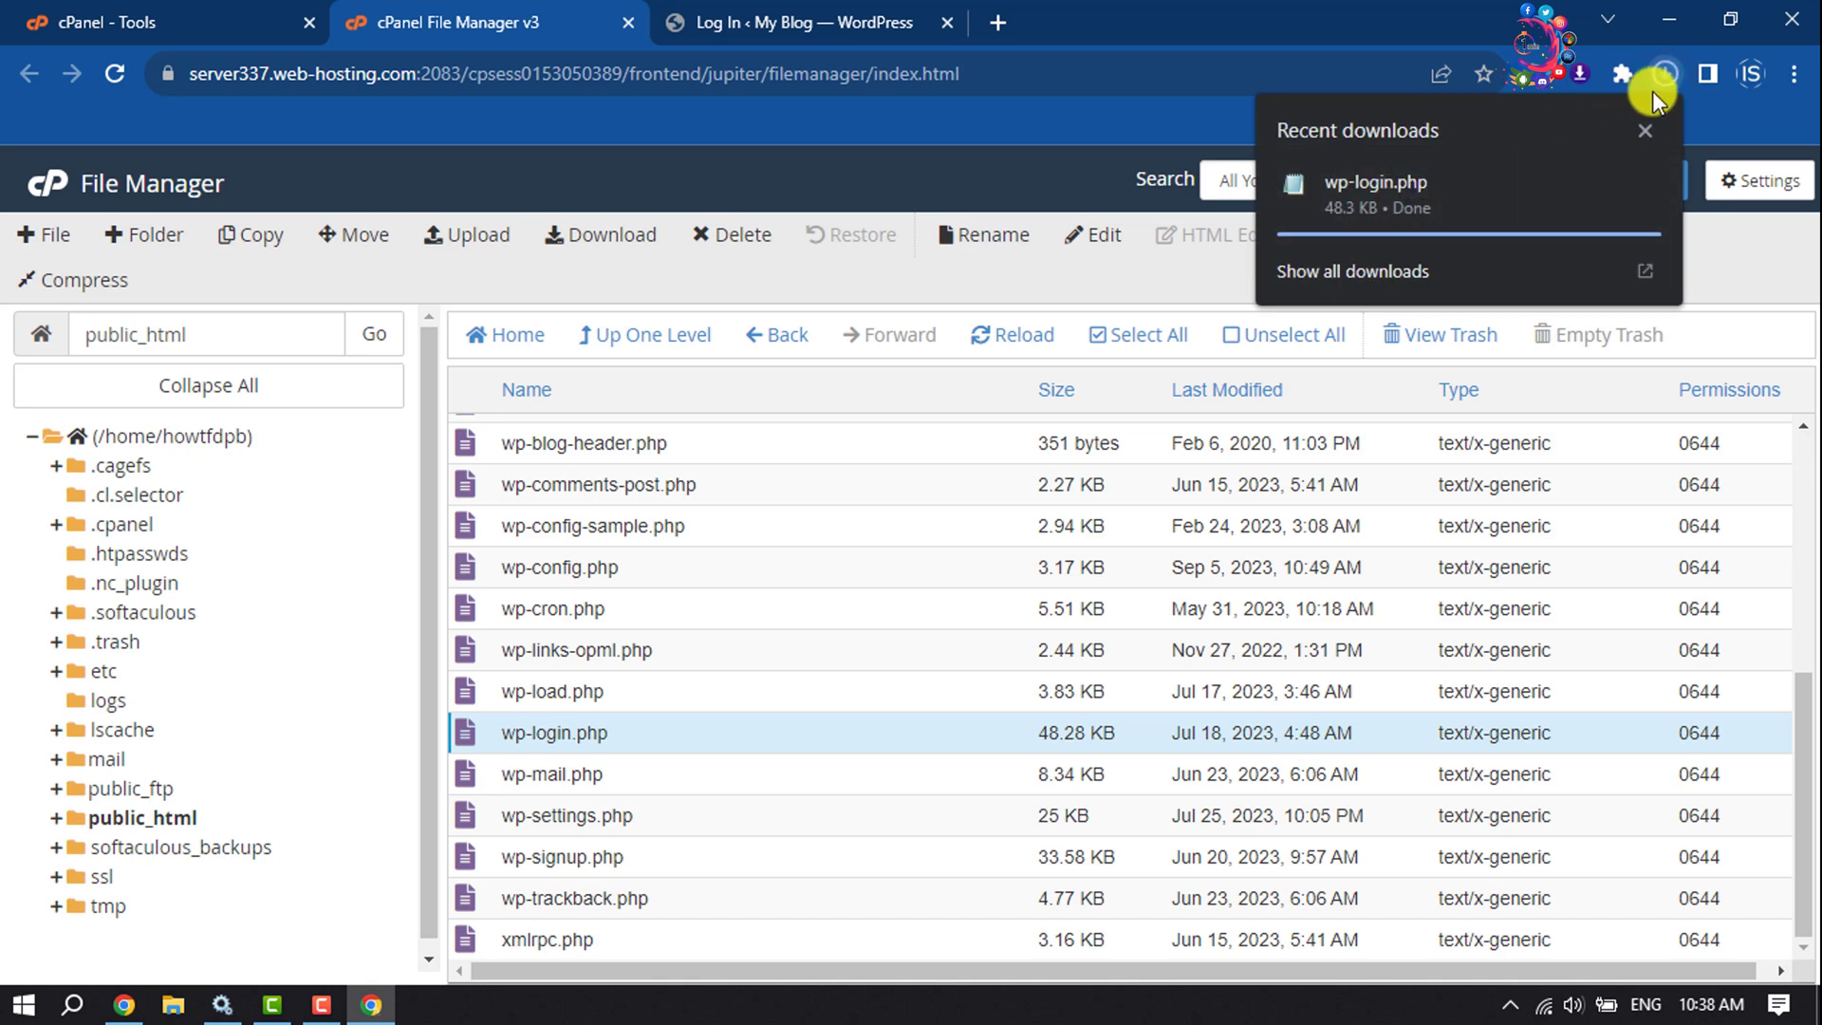
left_click(1661, 73)
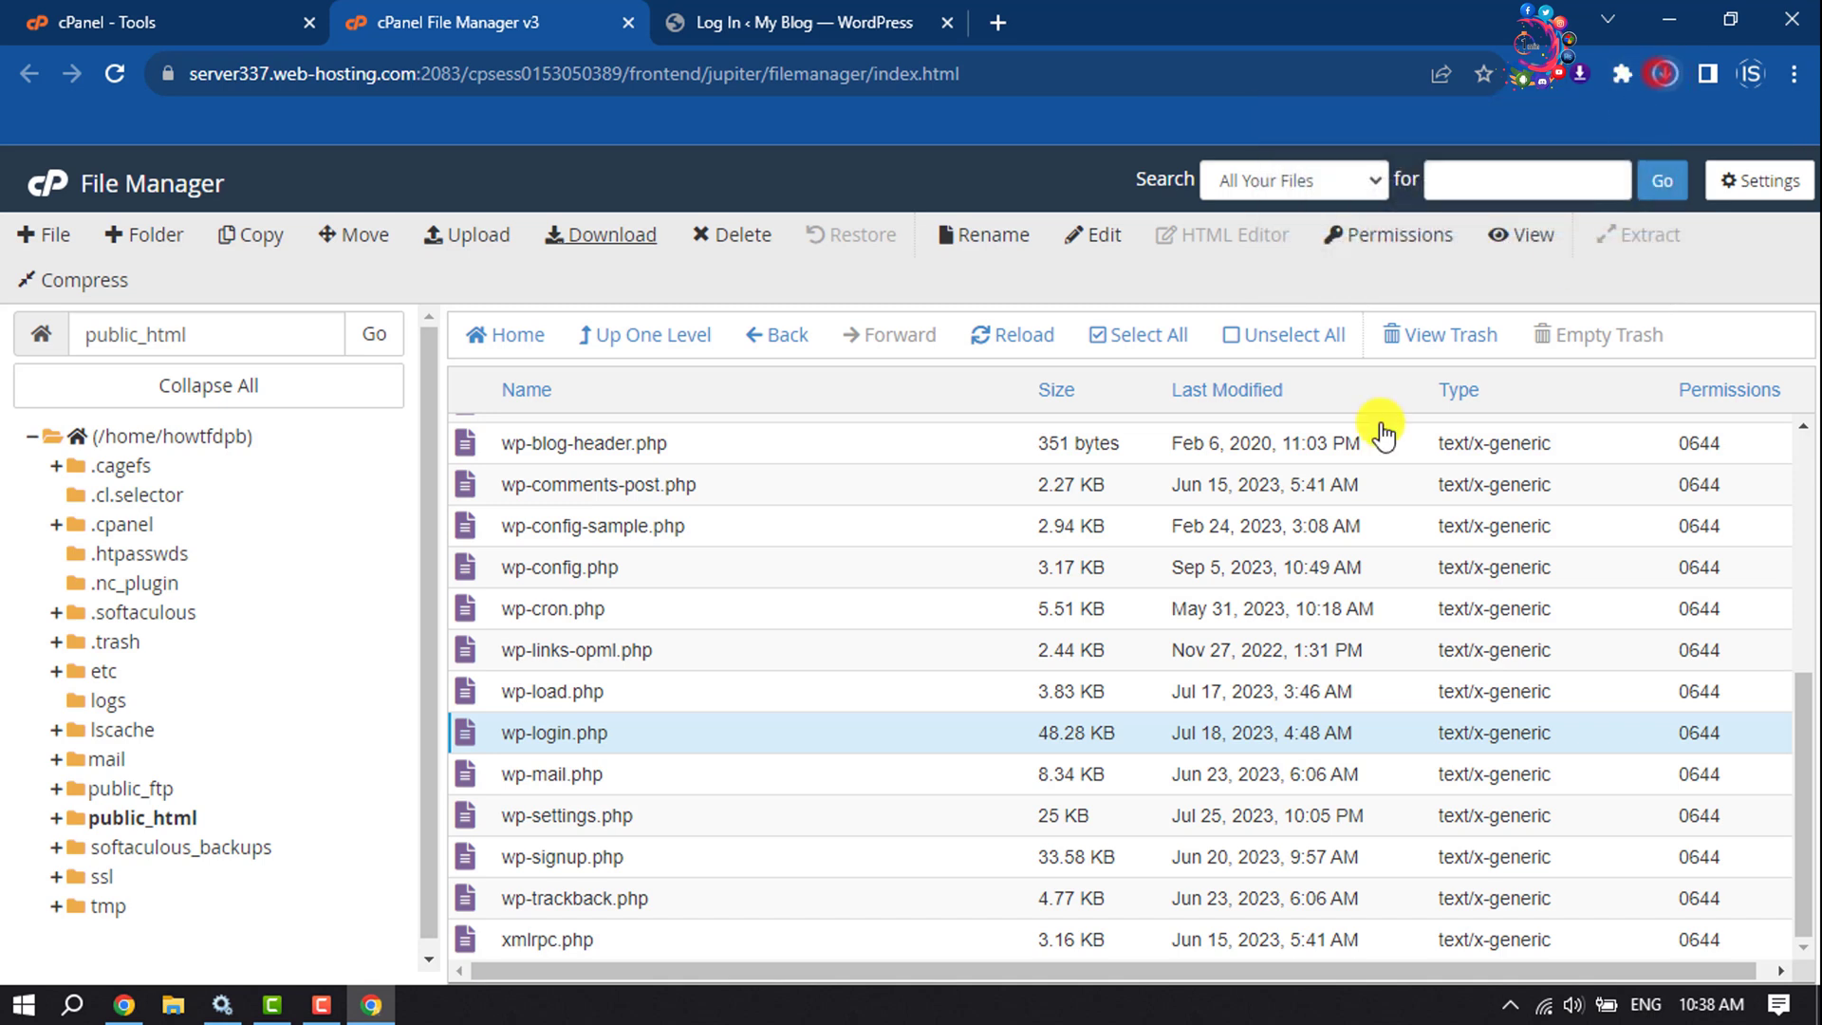
double_click(519, 734)
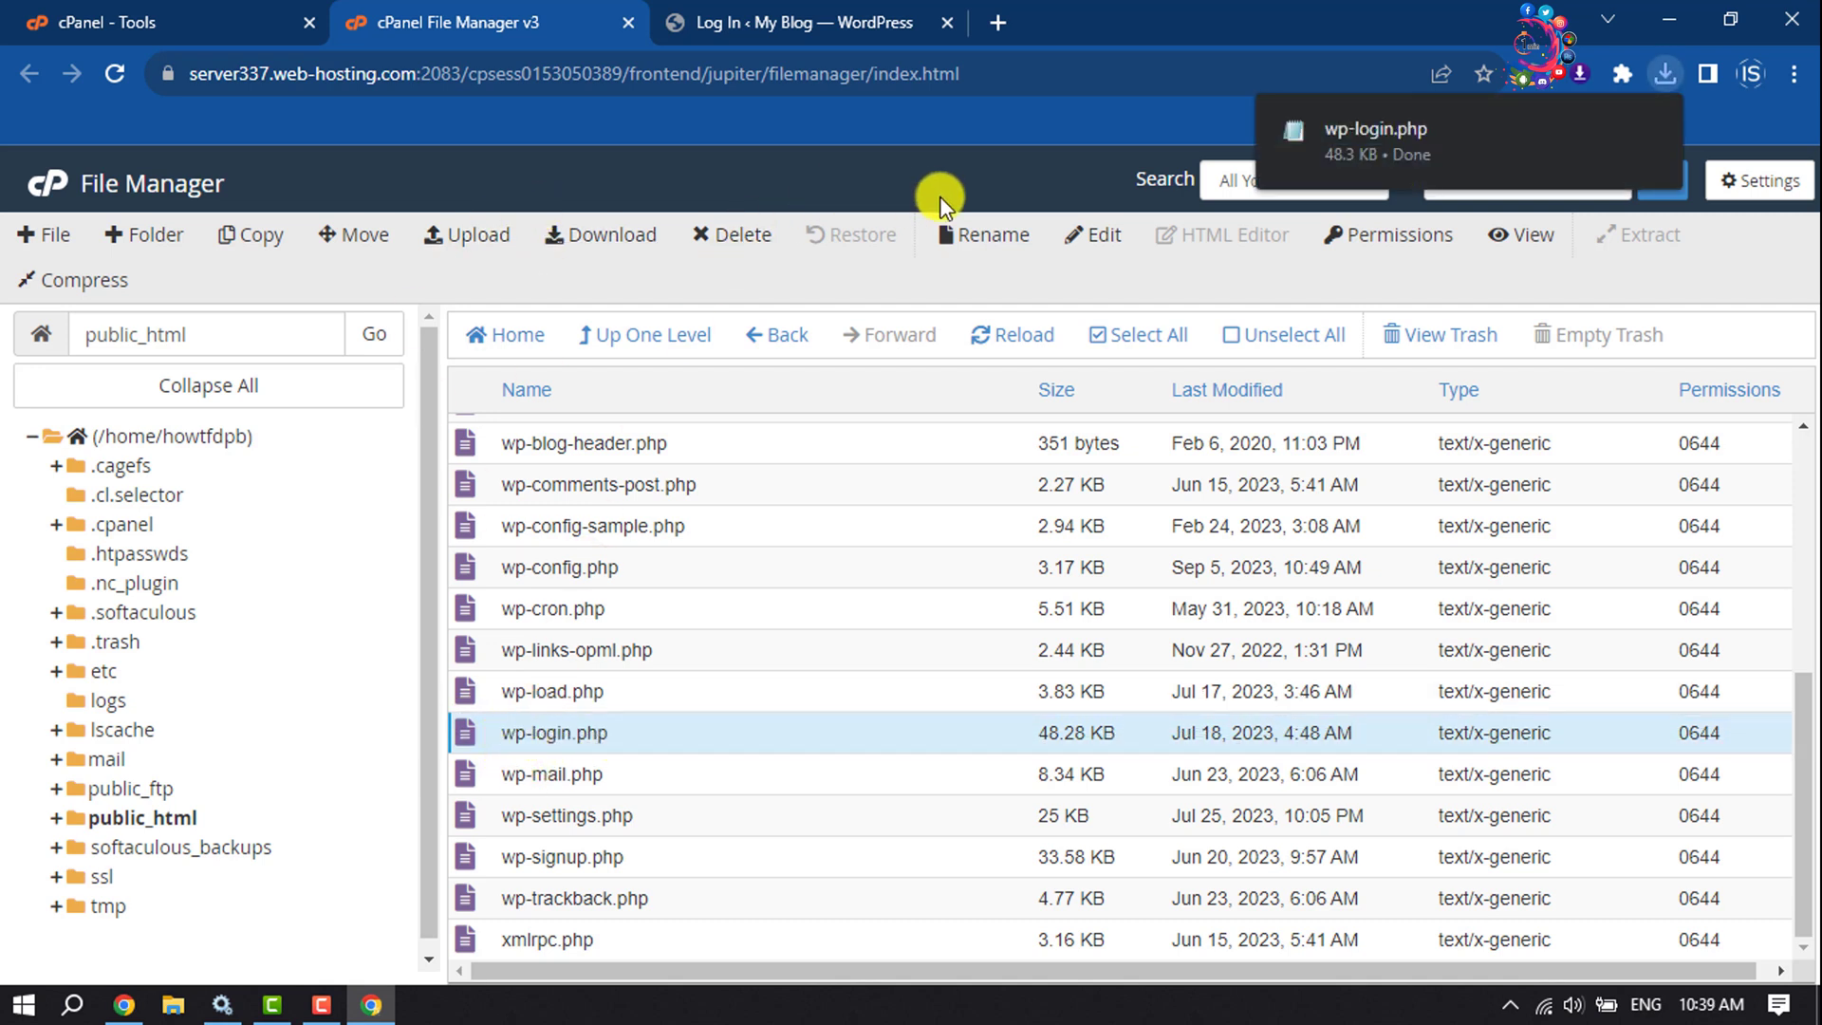
Rename wp-login.php to my-login.php by replacing the wp prefix with my.
left_click(987, 249)
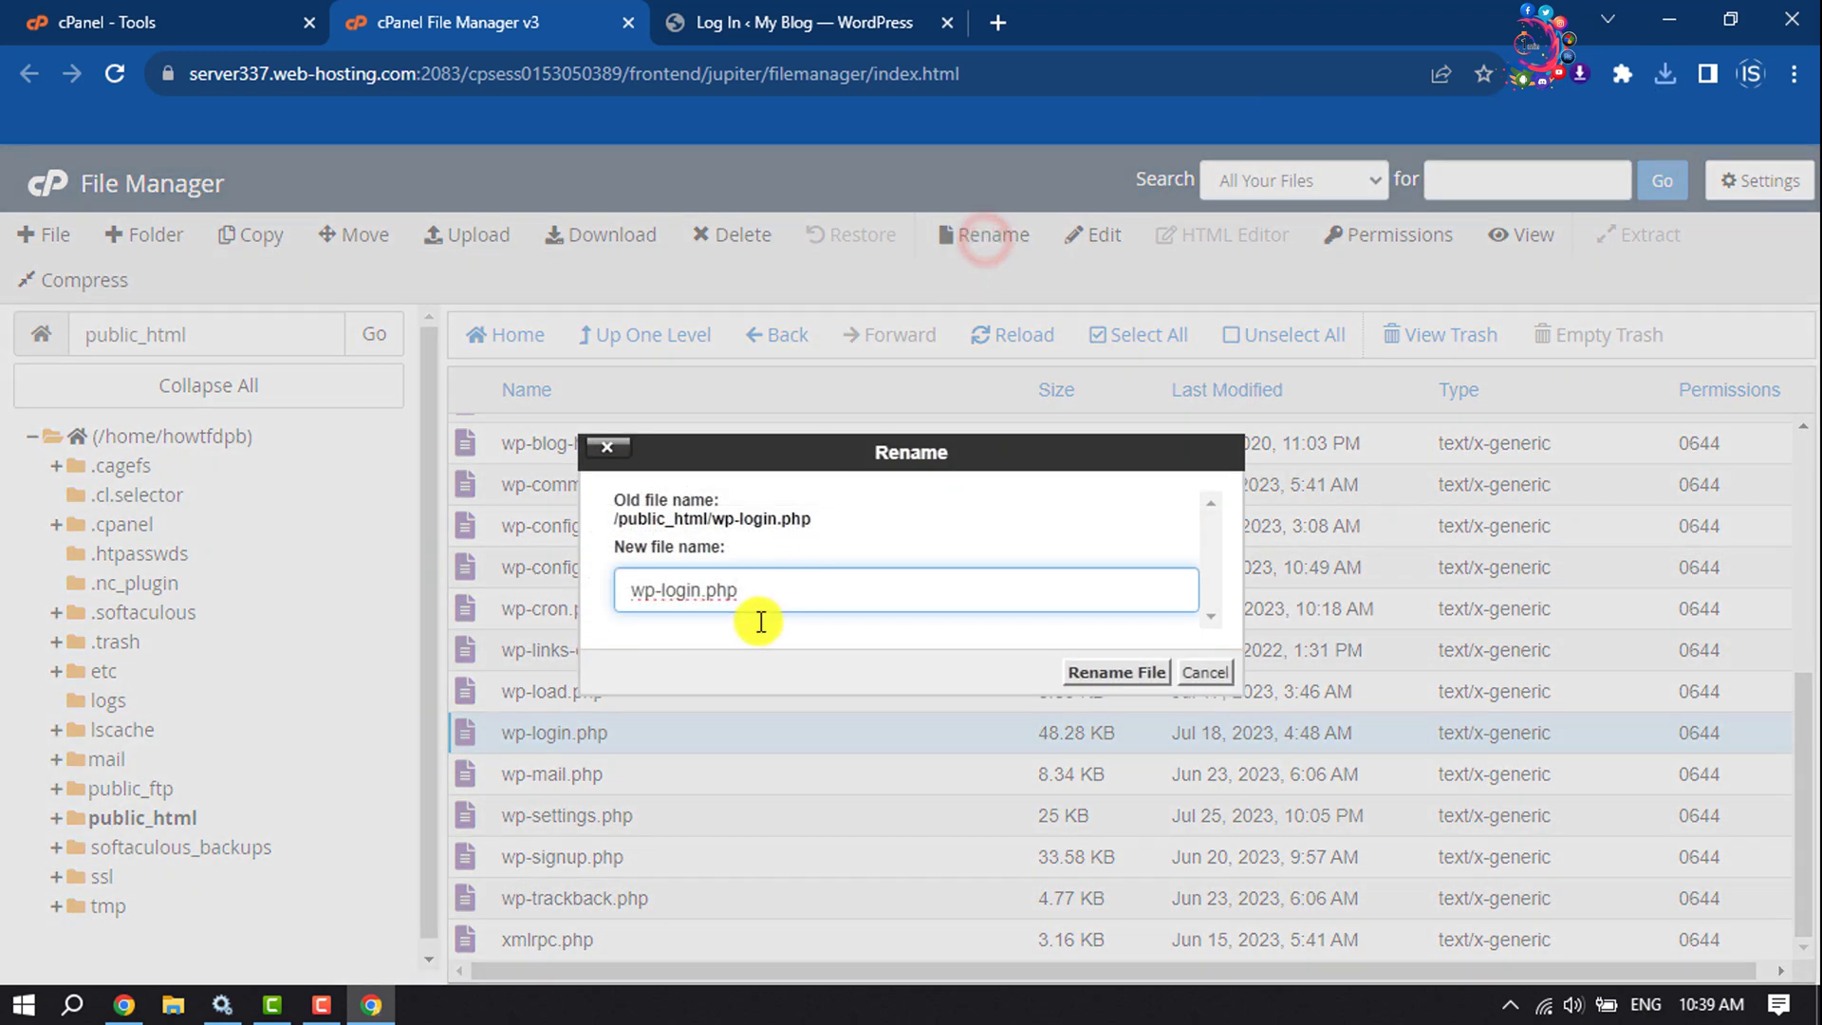
left_click(814, 21)
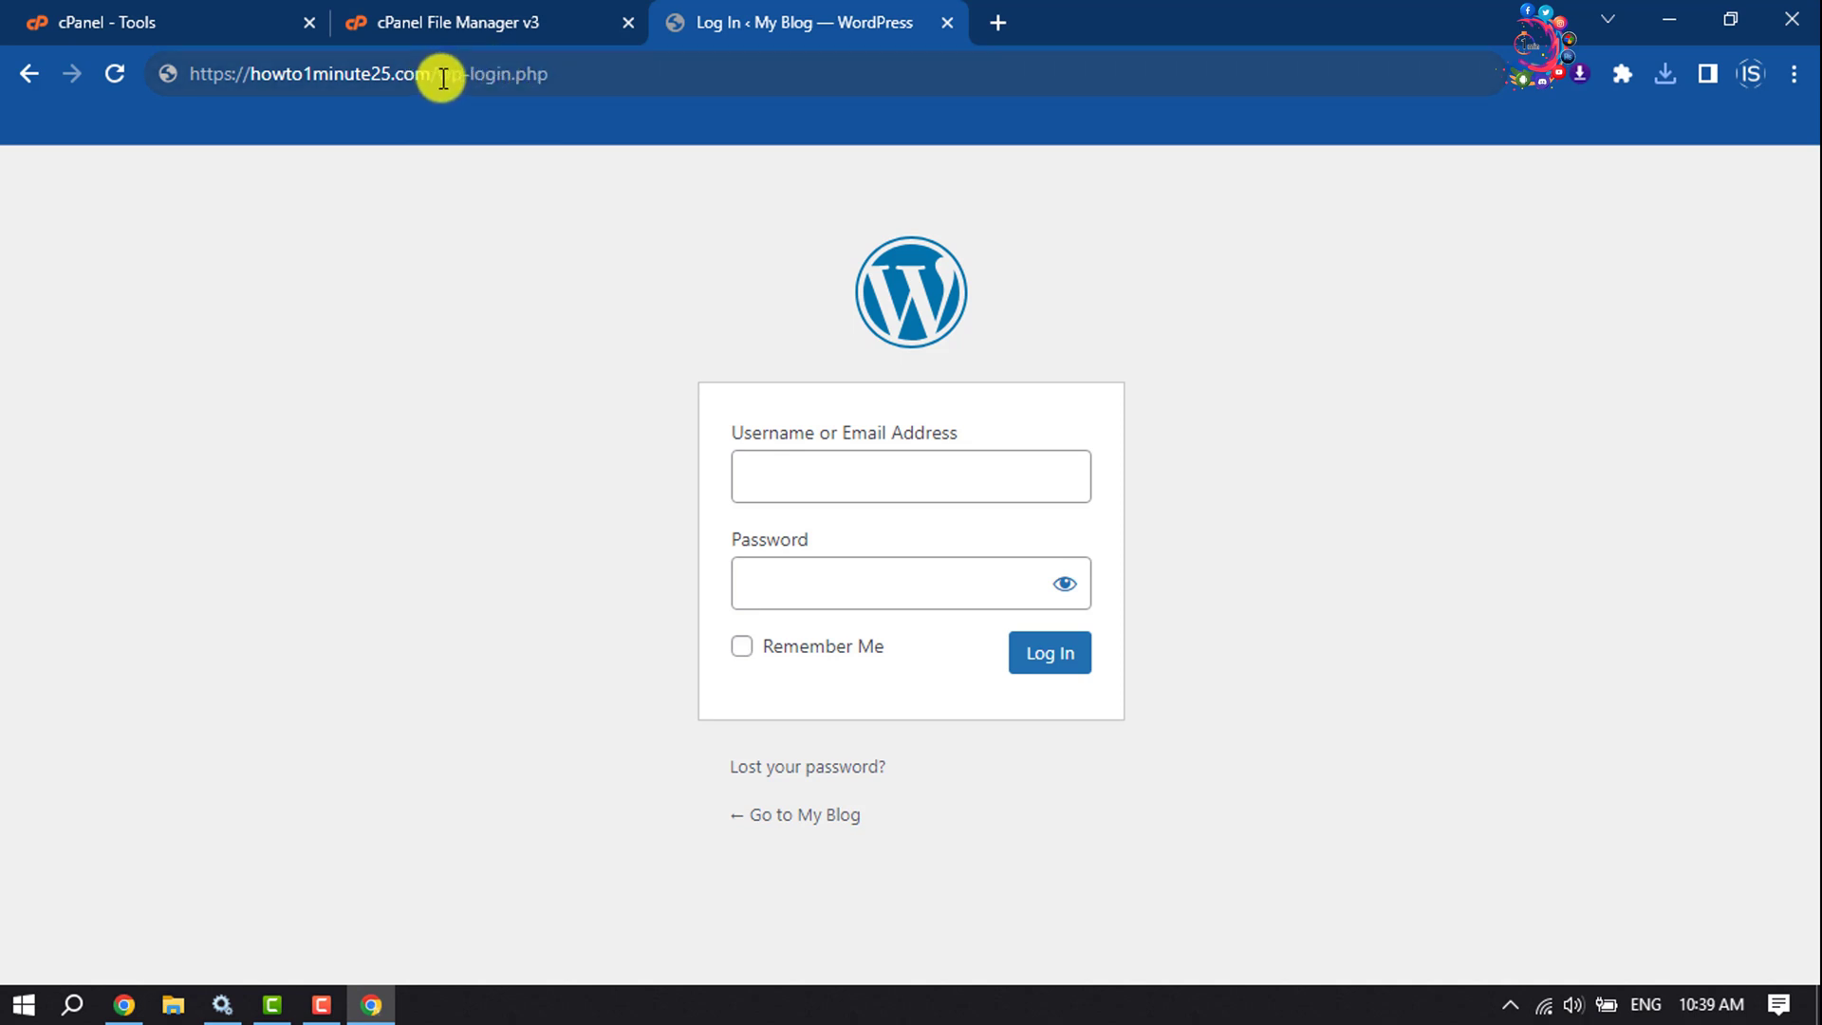
left_click_drag(441, 76, 516, 67)
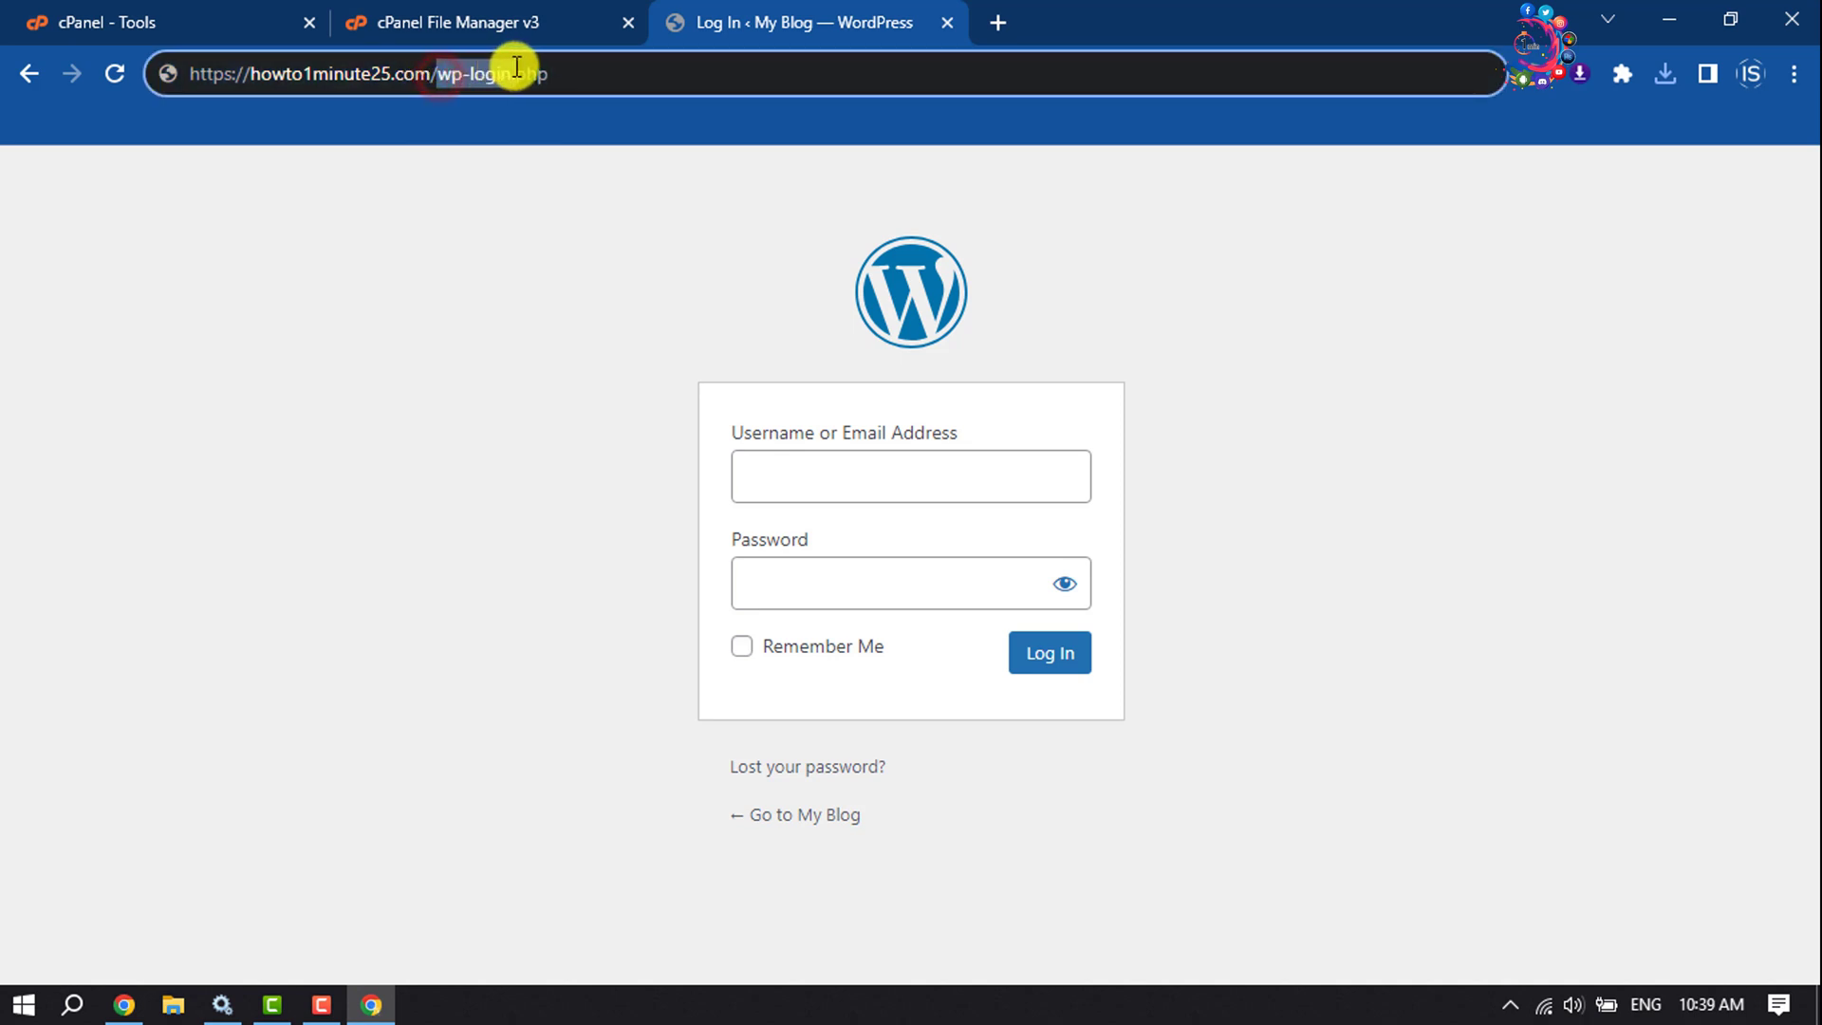
left_click(464, 74)
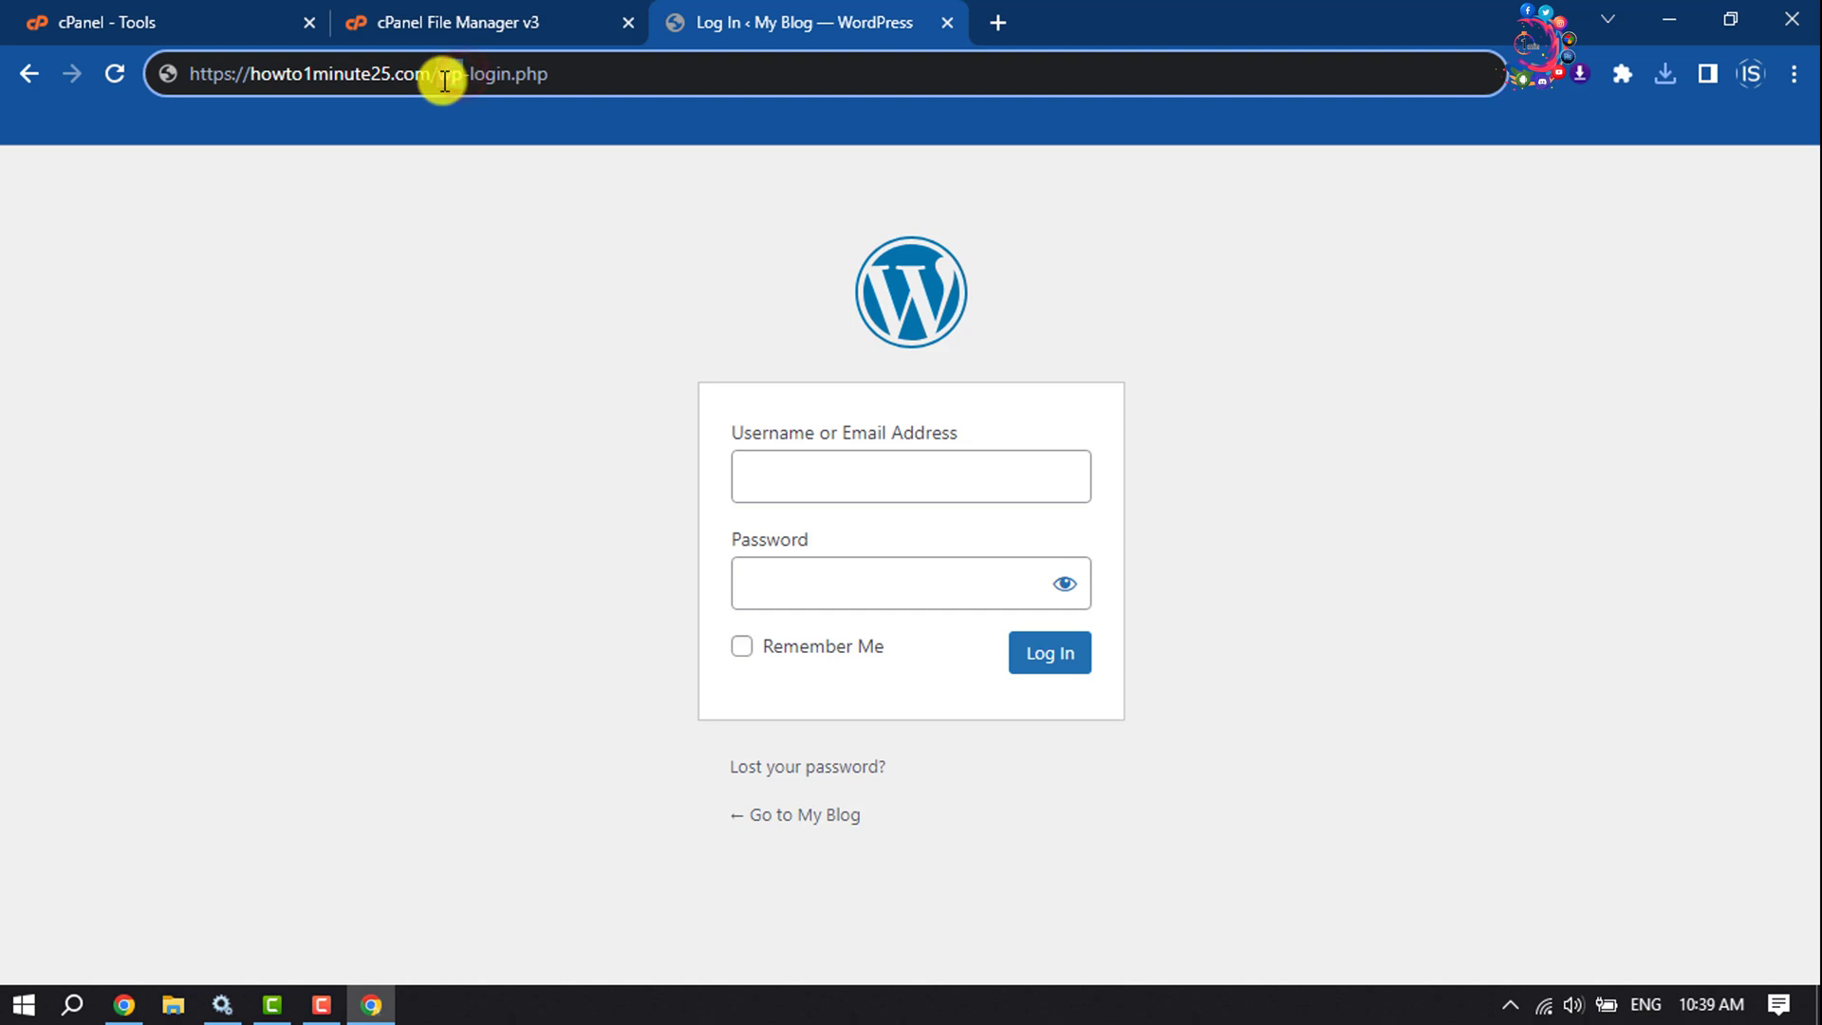
left_click(503, 21)
left_click_drag(652, 587, 620, 600)
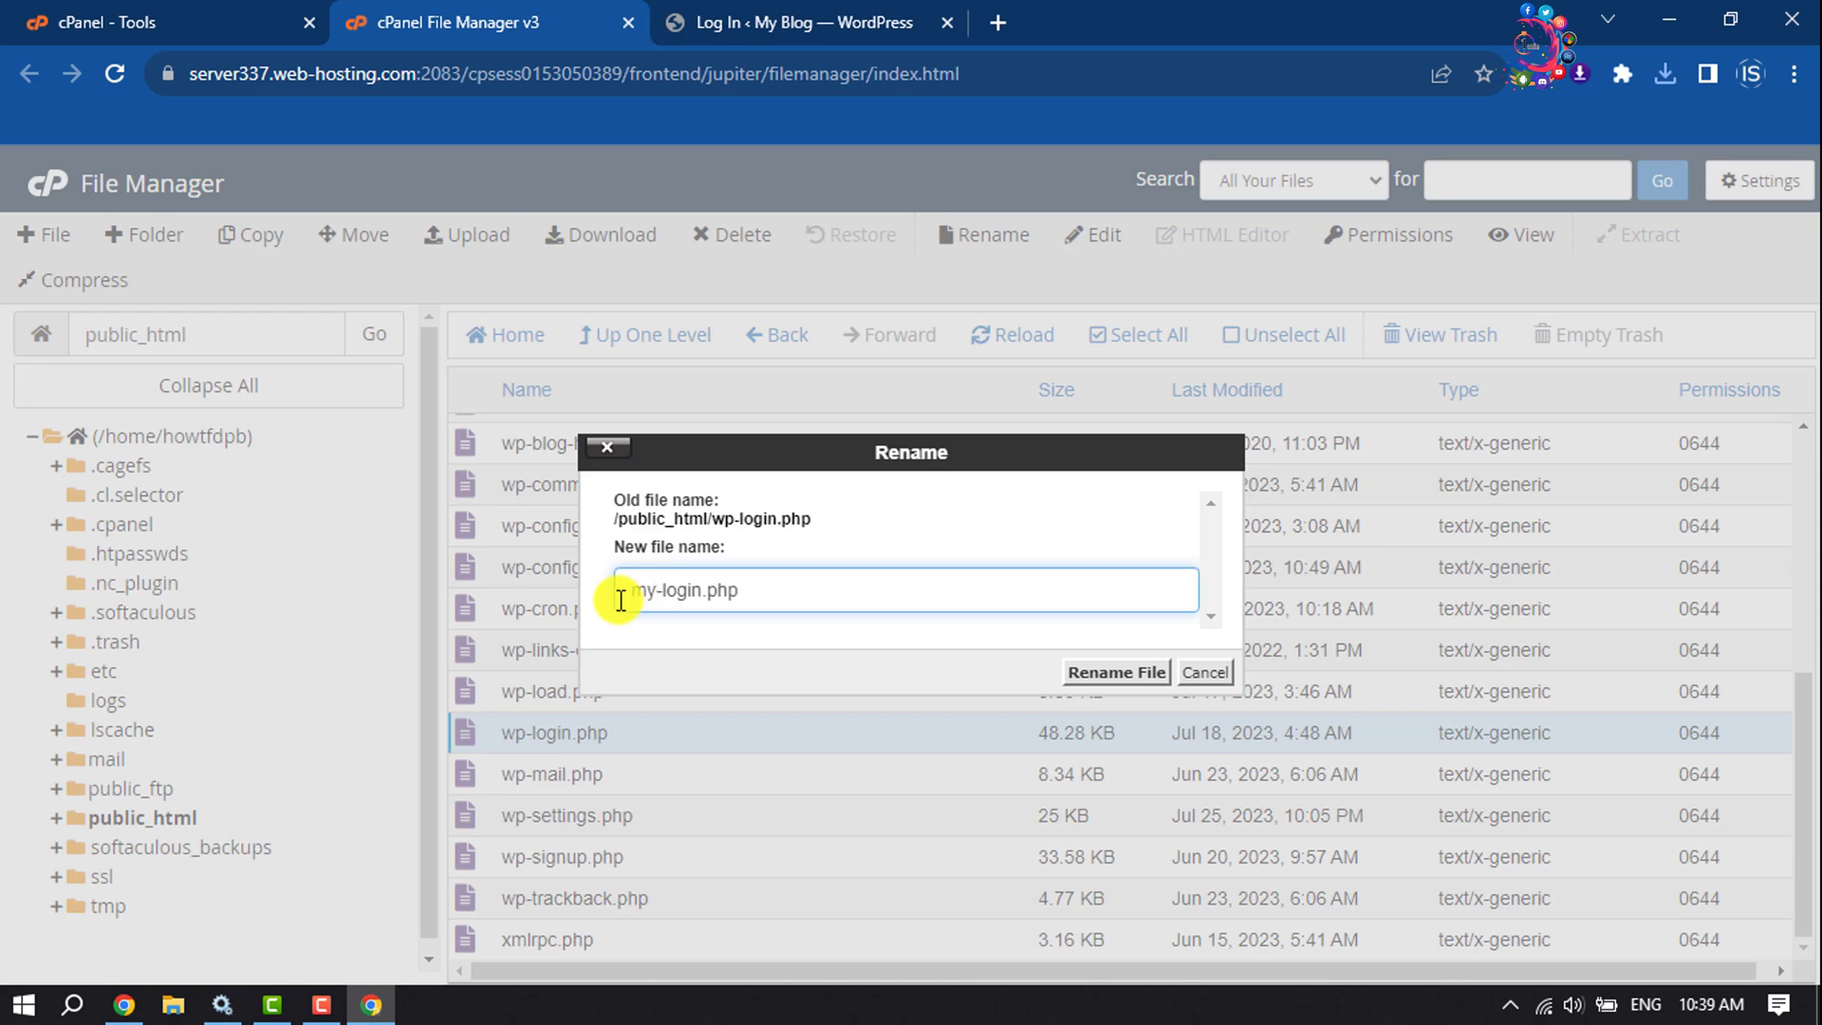
left_click(1128, 674)
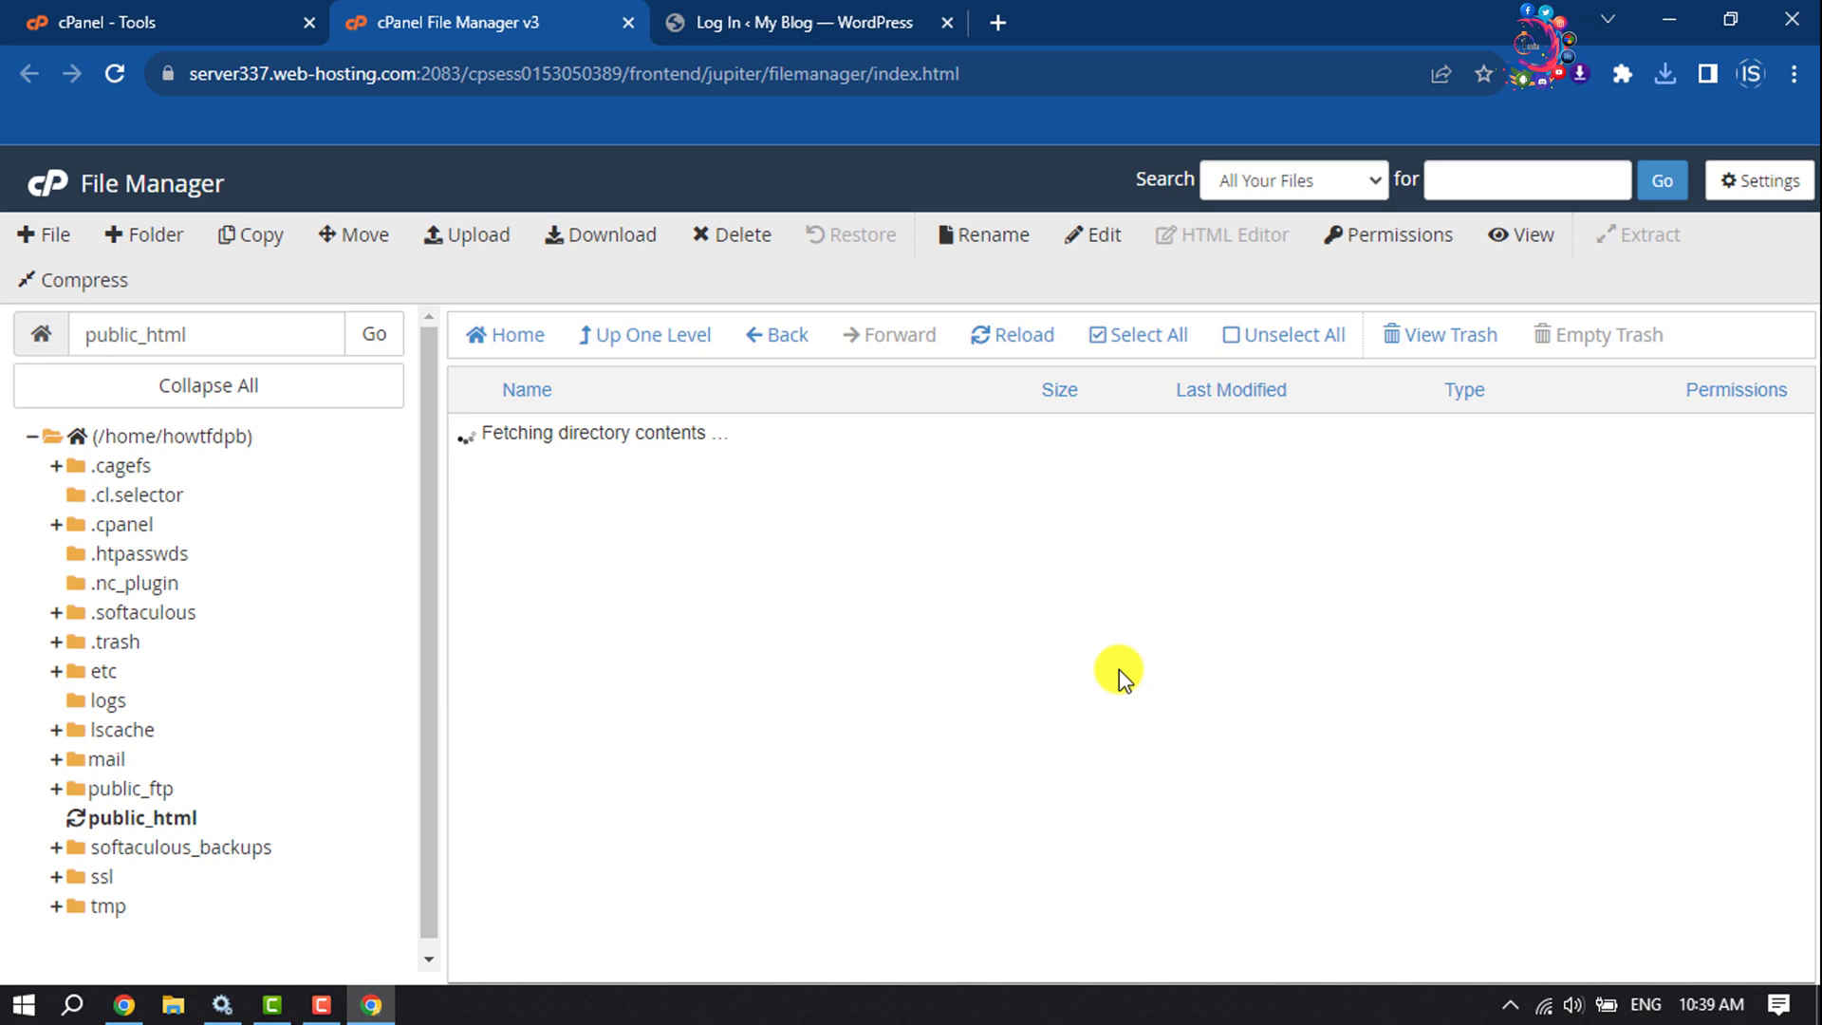
scroll(744, 859, "down", 2)
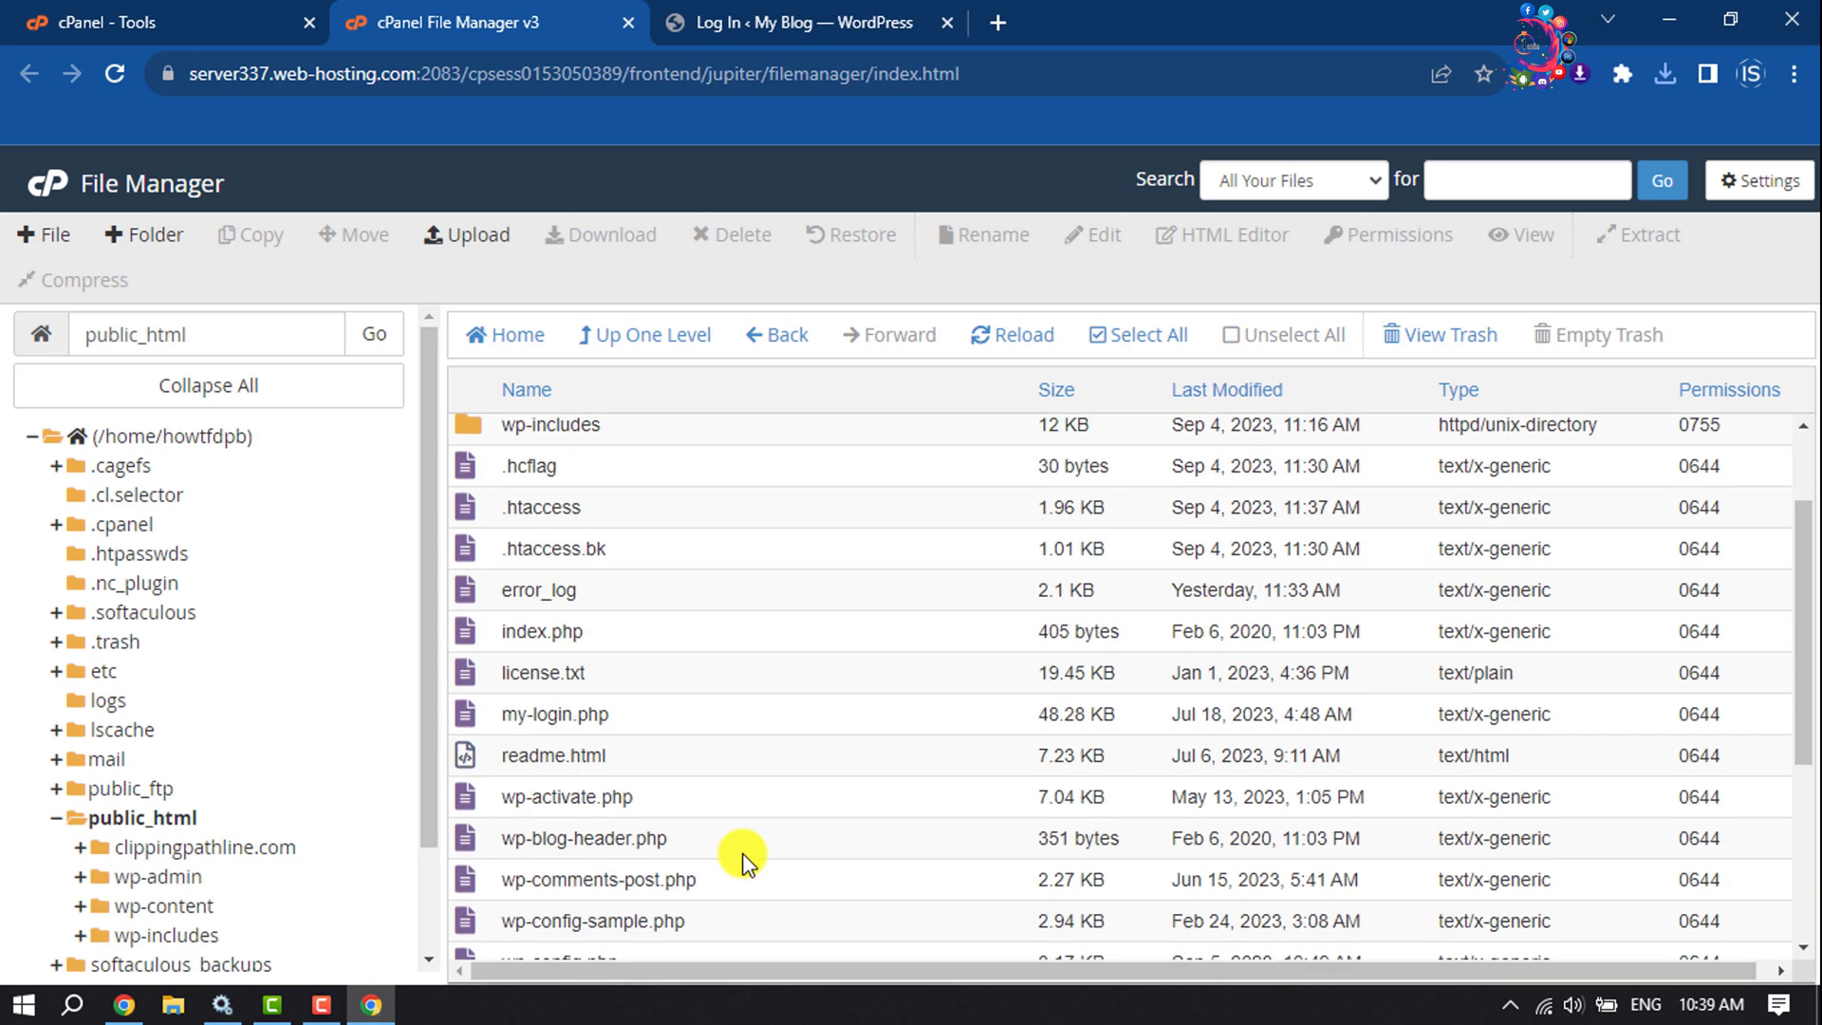
Select my-login.php and open it in the code editor through Edit.
left_click(510, 724)
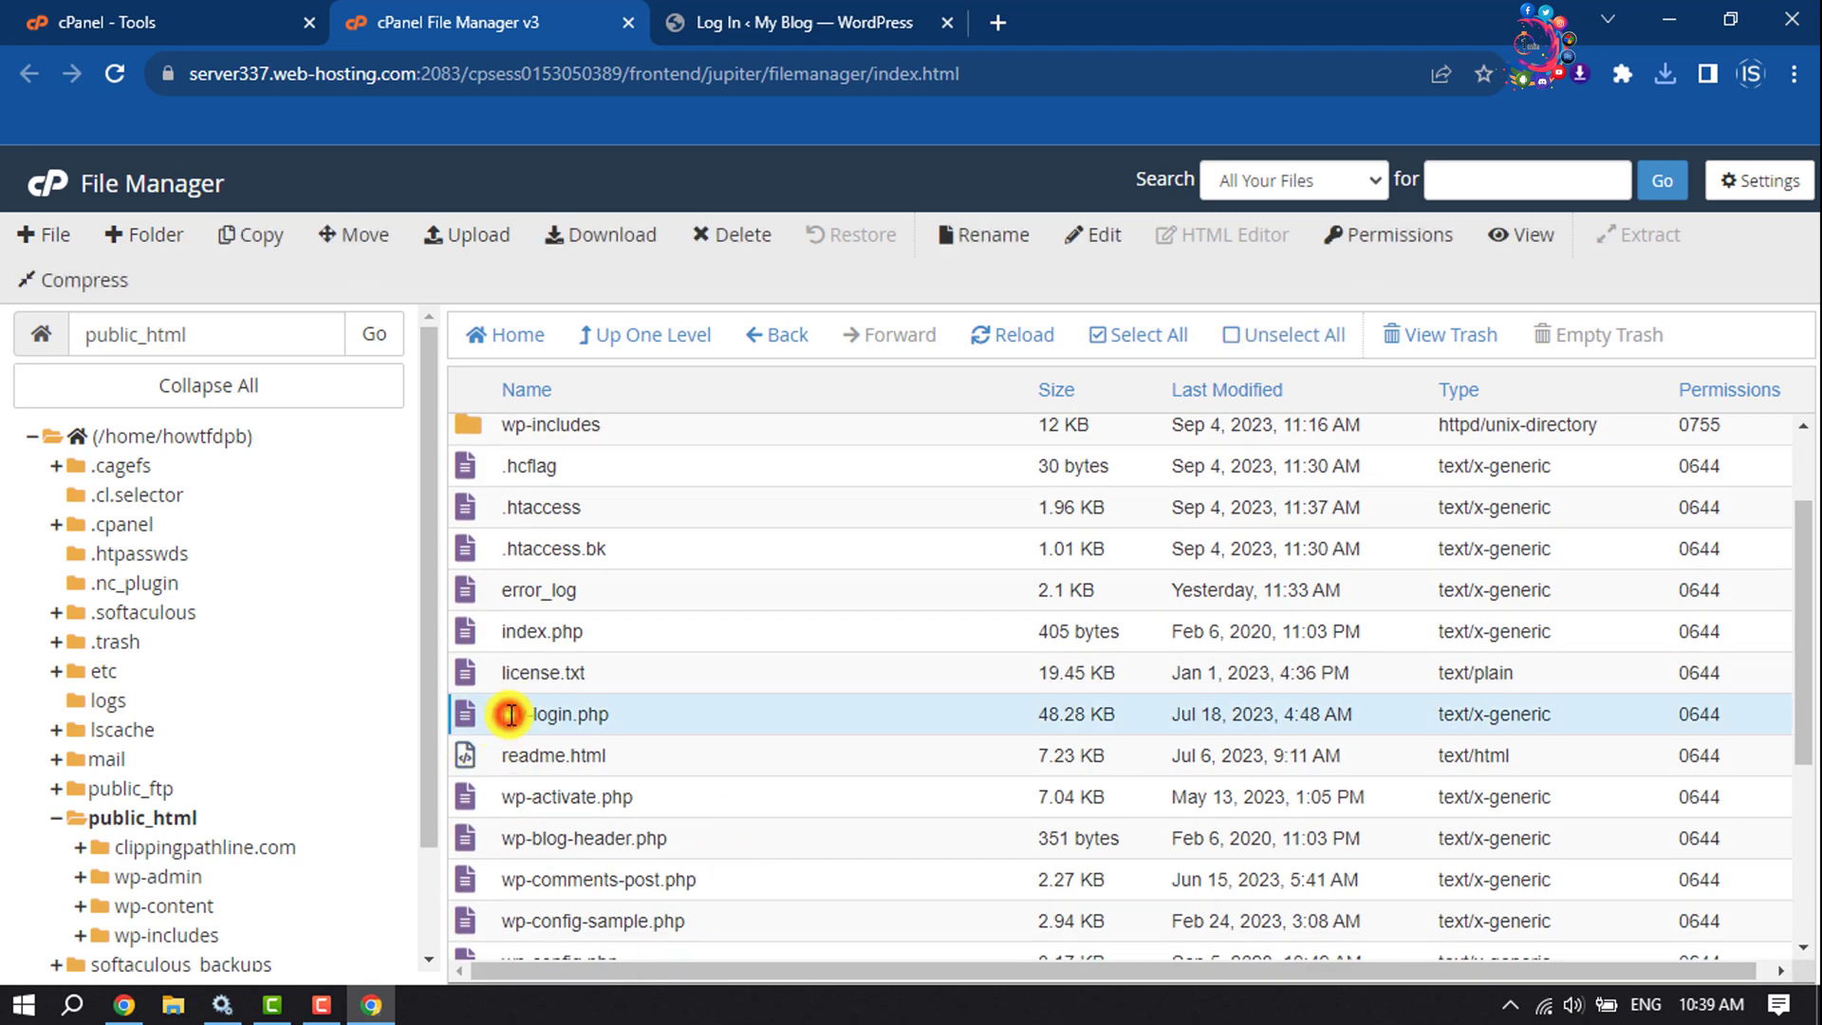
left_click(1104, 249)
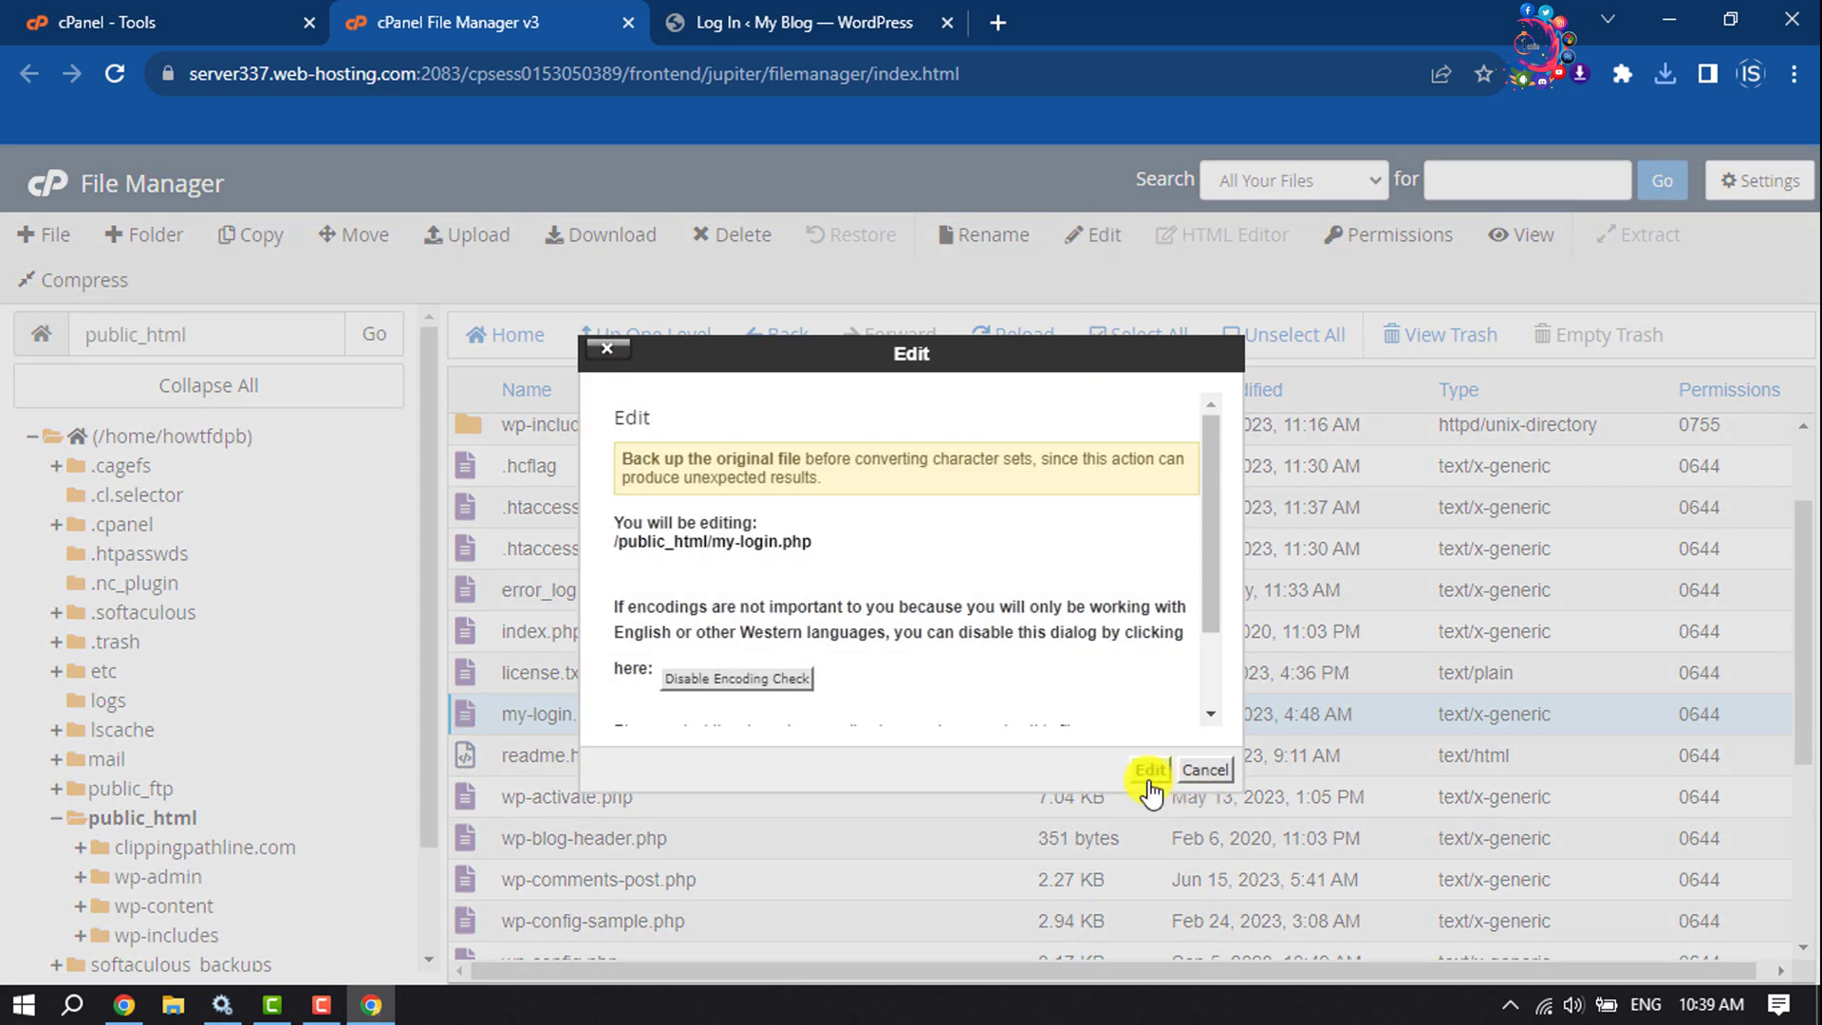
left_click(1150, 770)
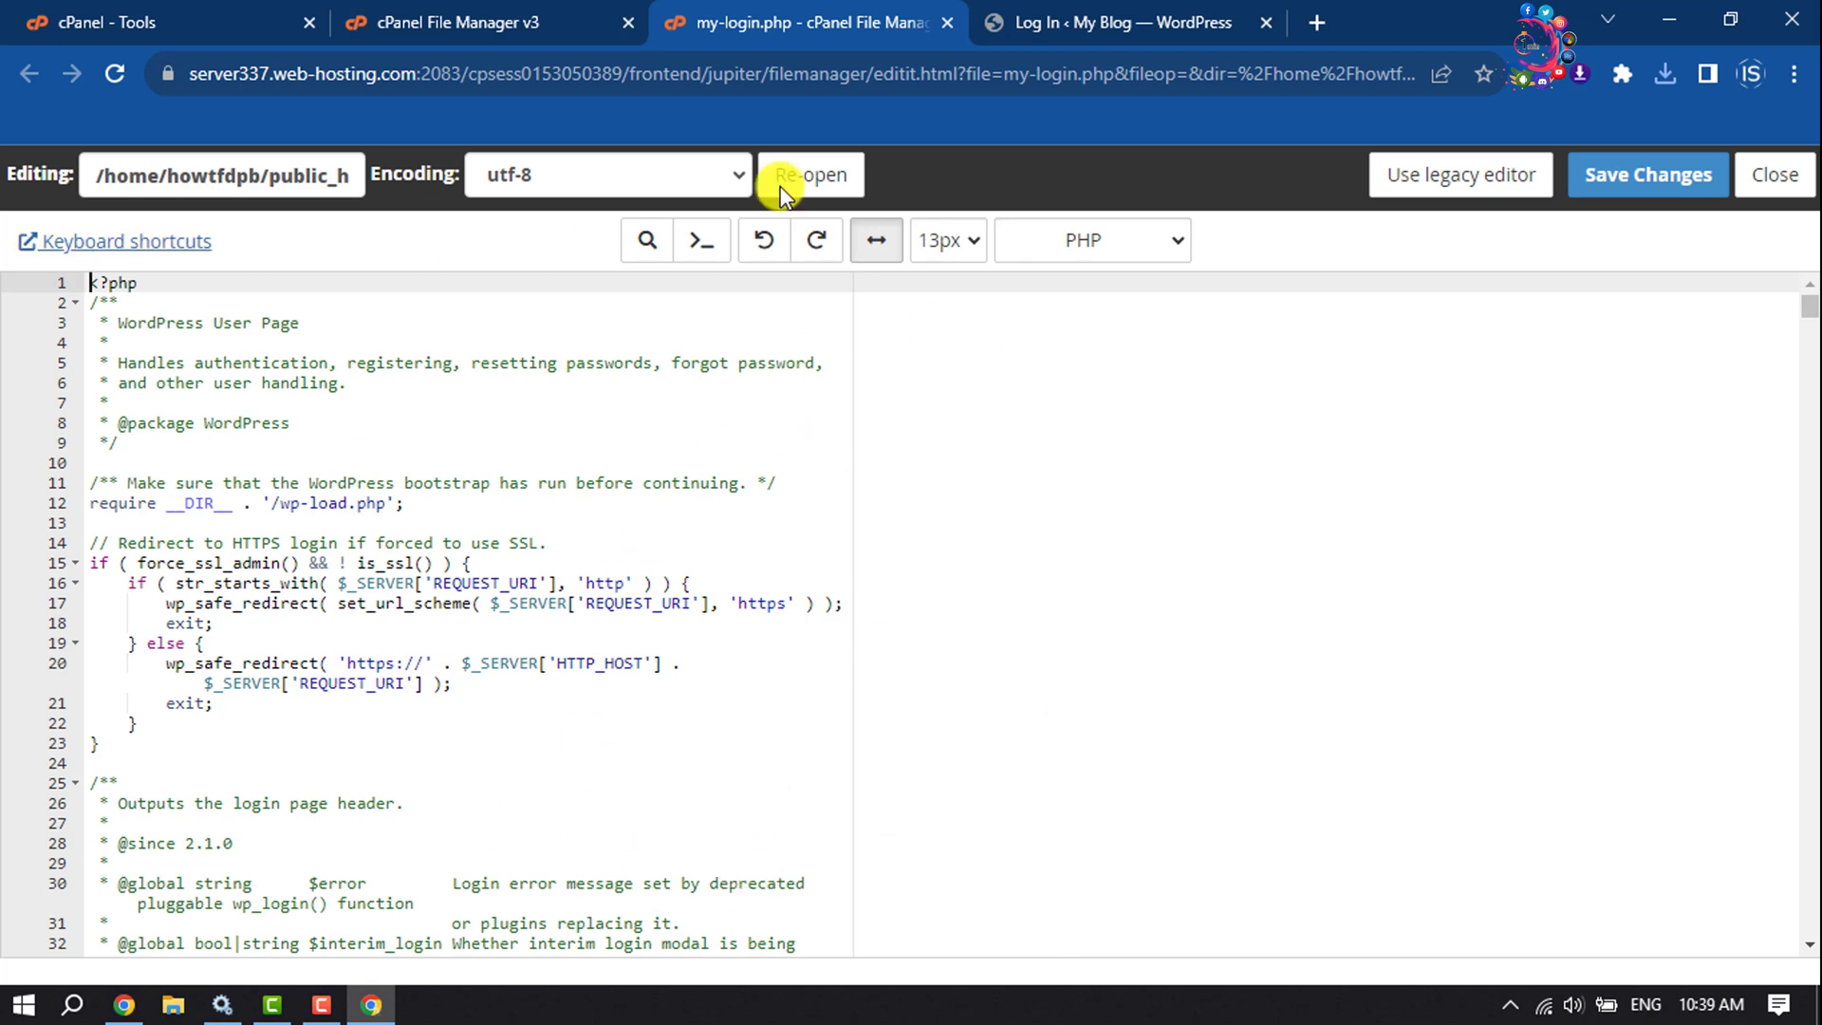
Search my-login.php in the code editor for the term wp-log.
left_click(535, 338)
key("ctrl+f")
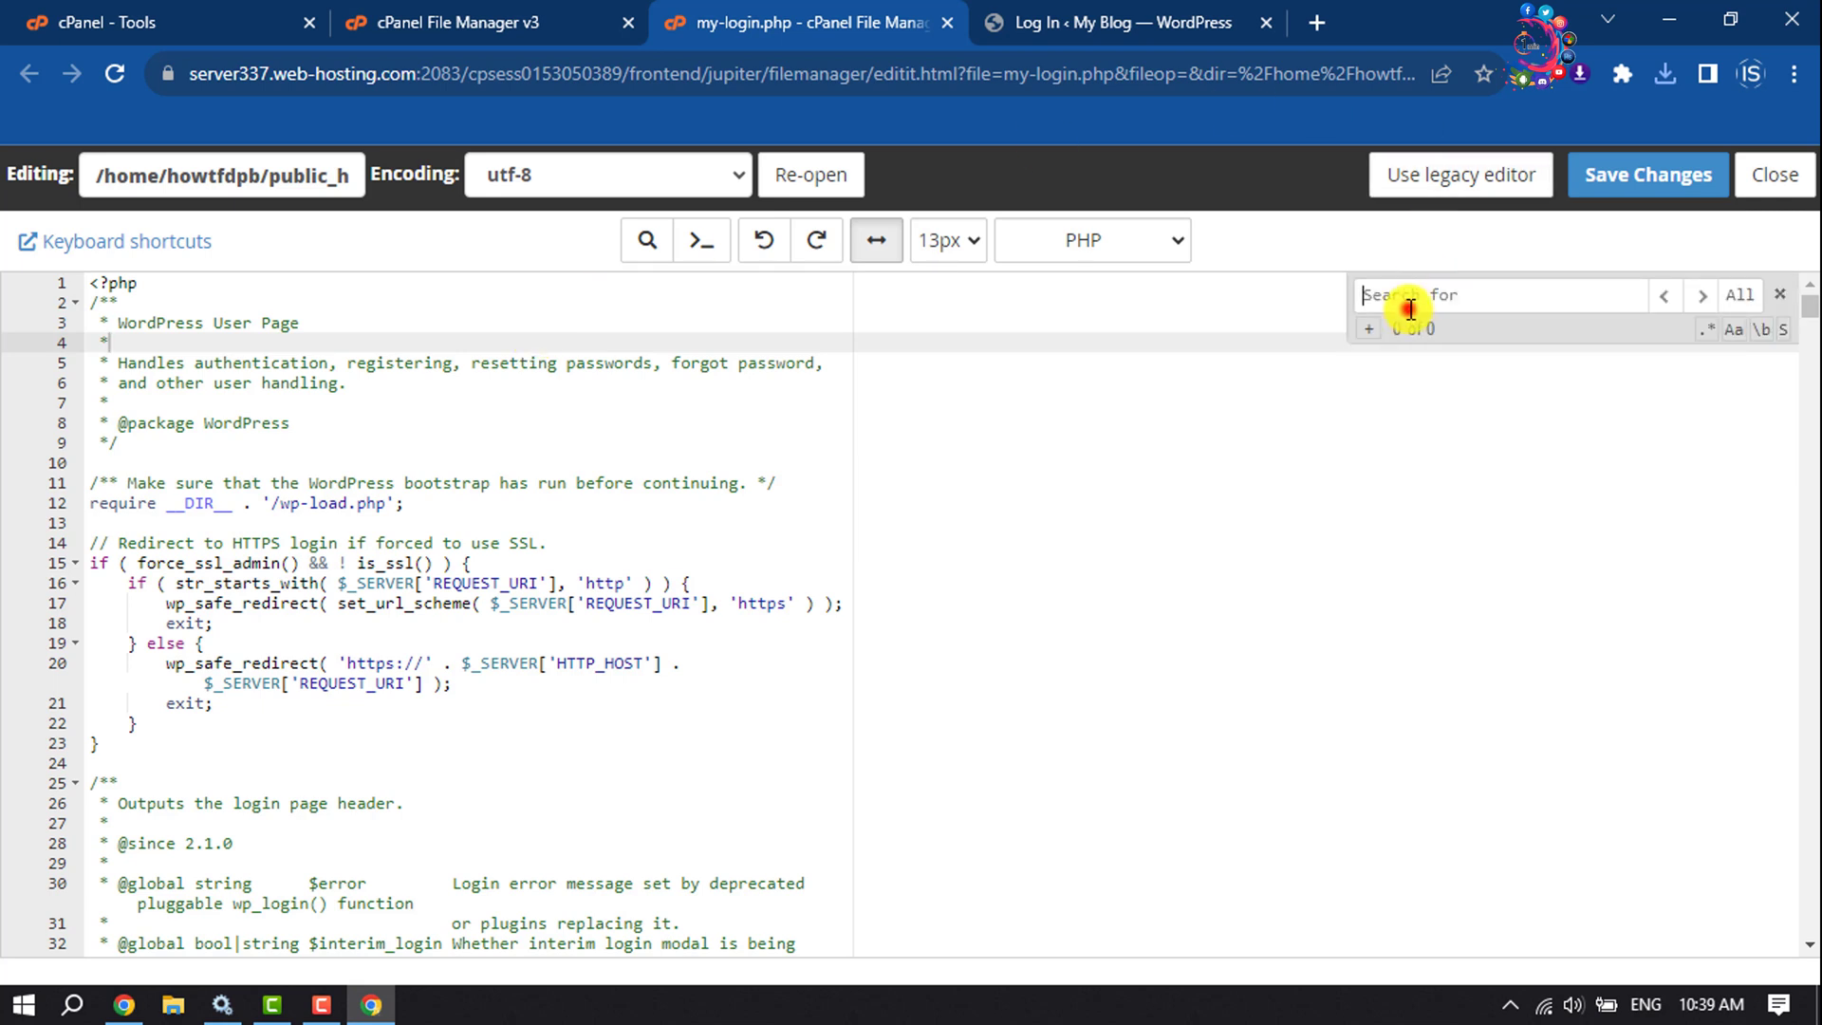
left_click(1410, 304)
left_click(1666, 79)
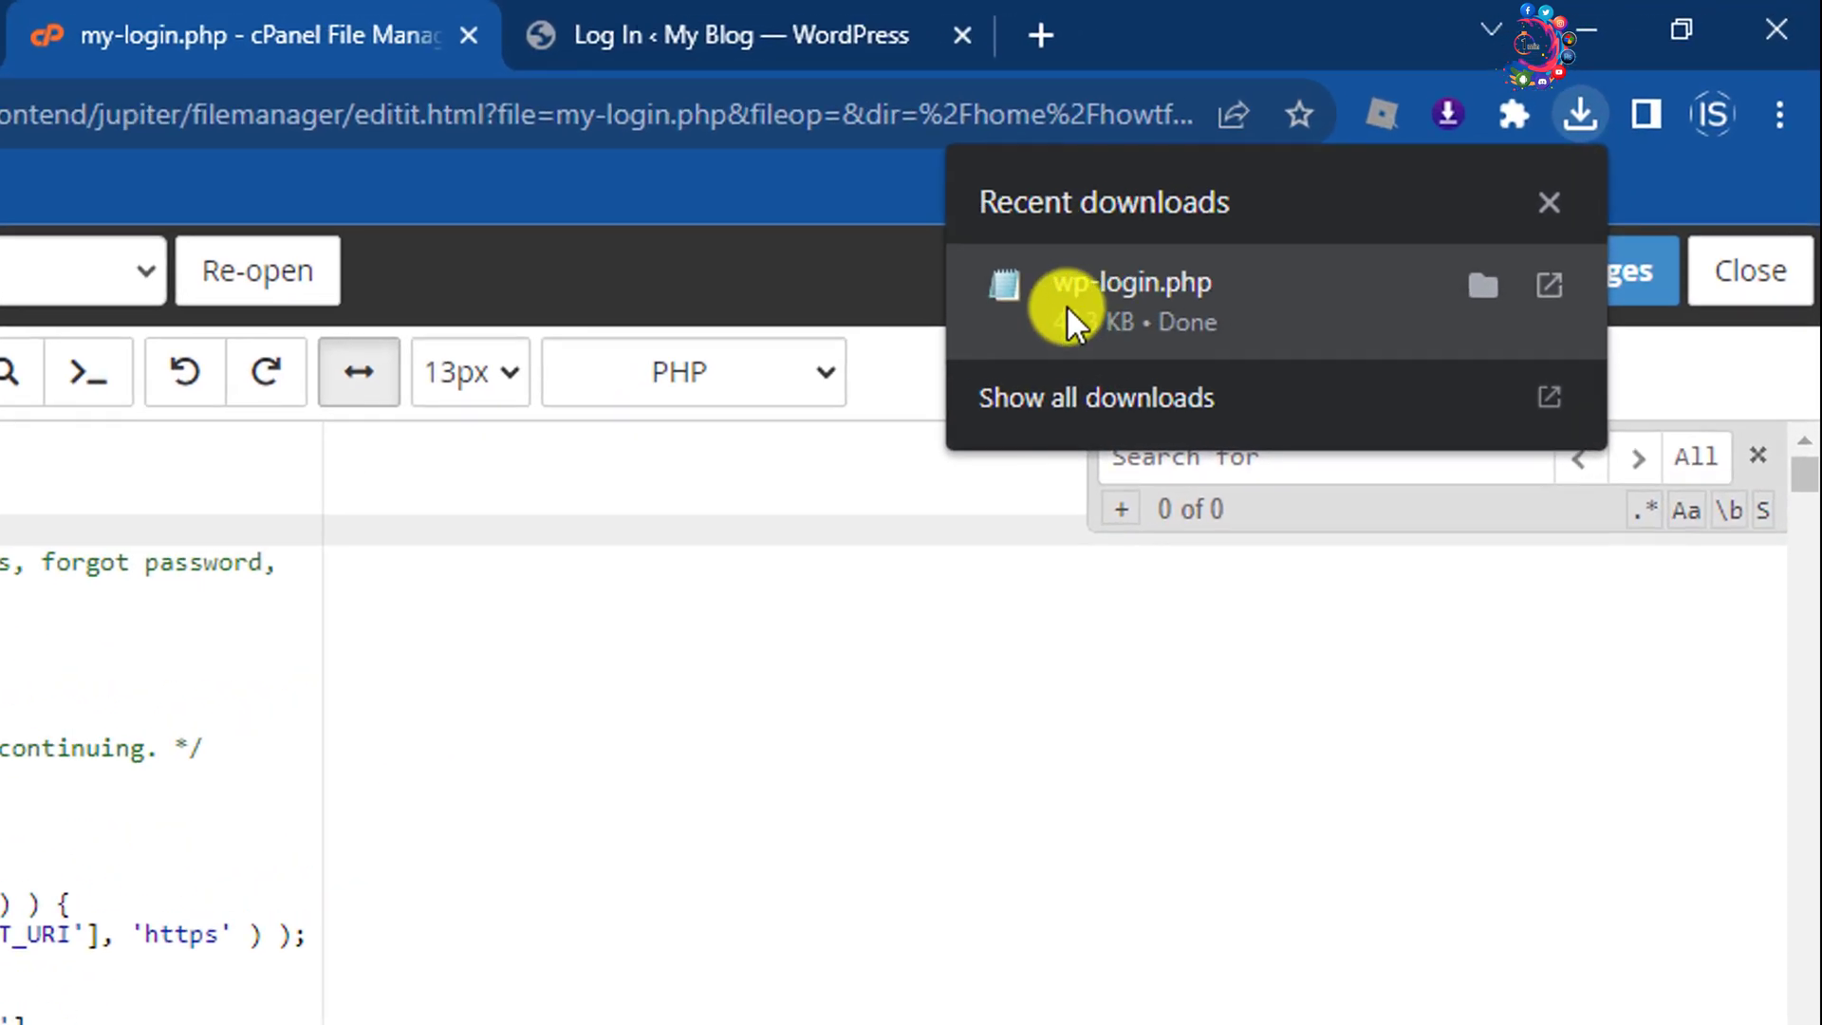
left_click(1580, 112)
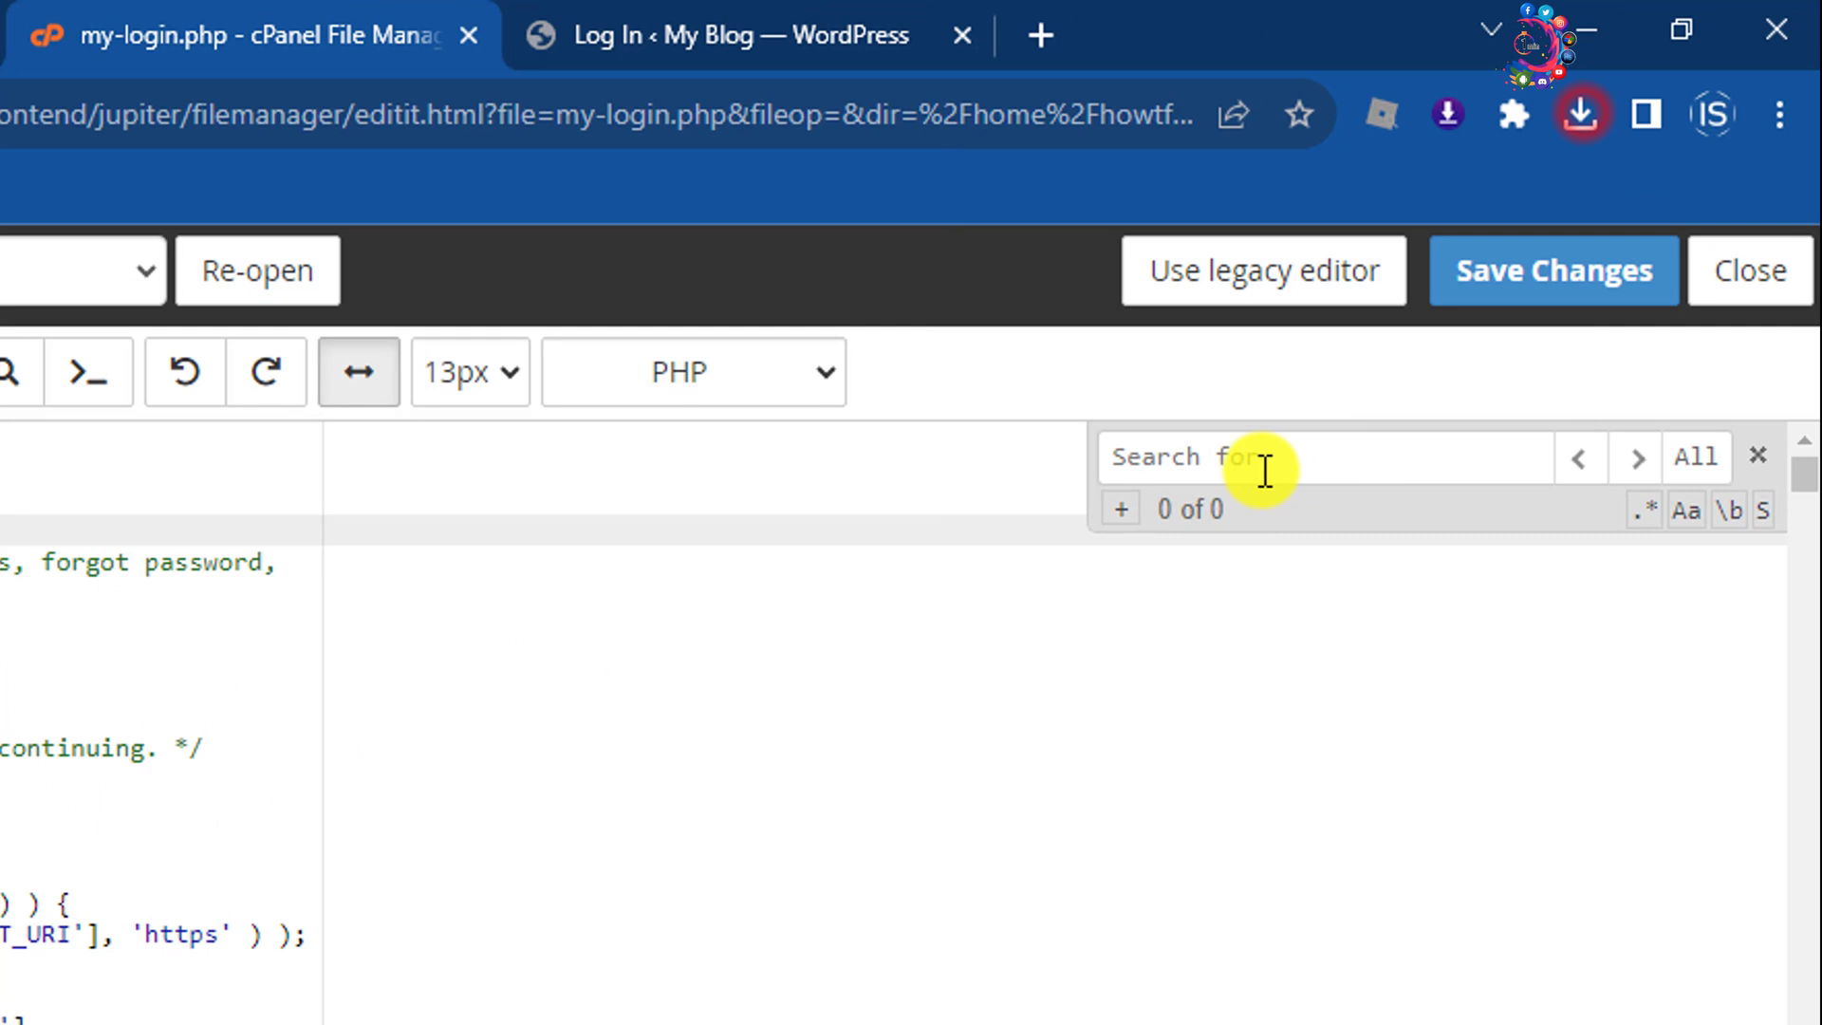
left_click(1257, 452)
type("wp")
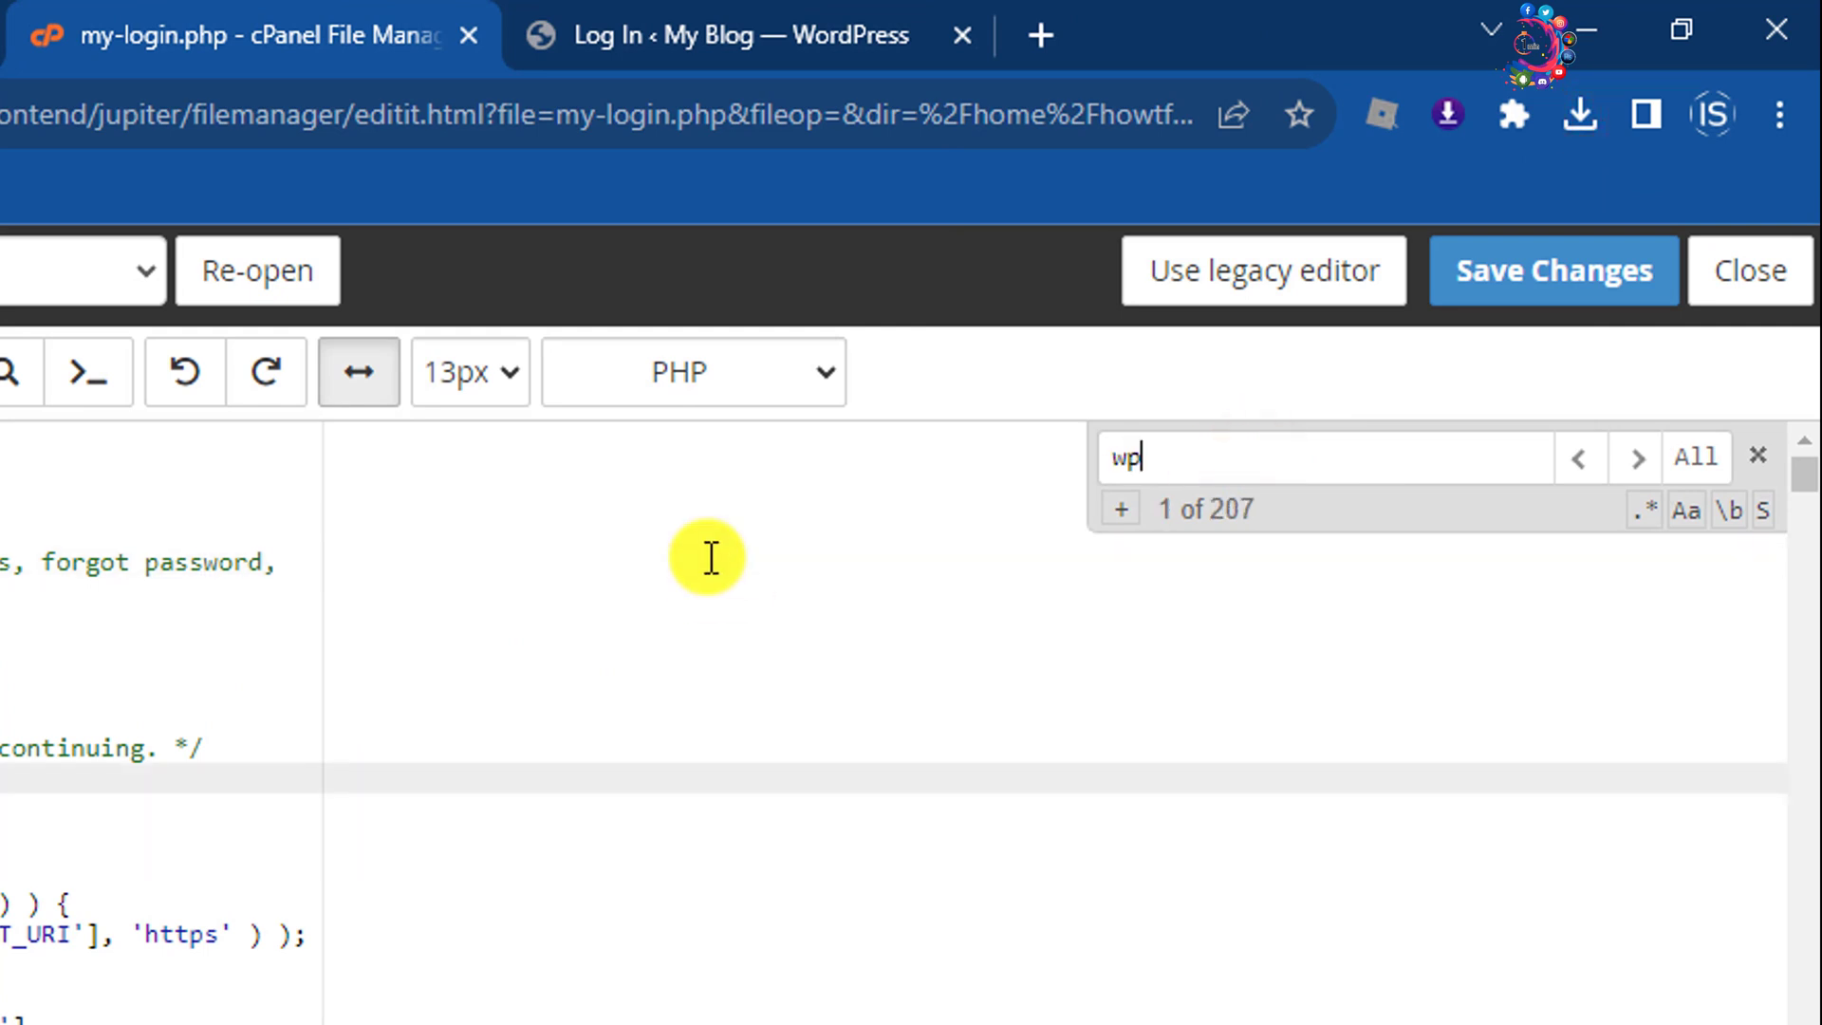
type("-login")
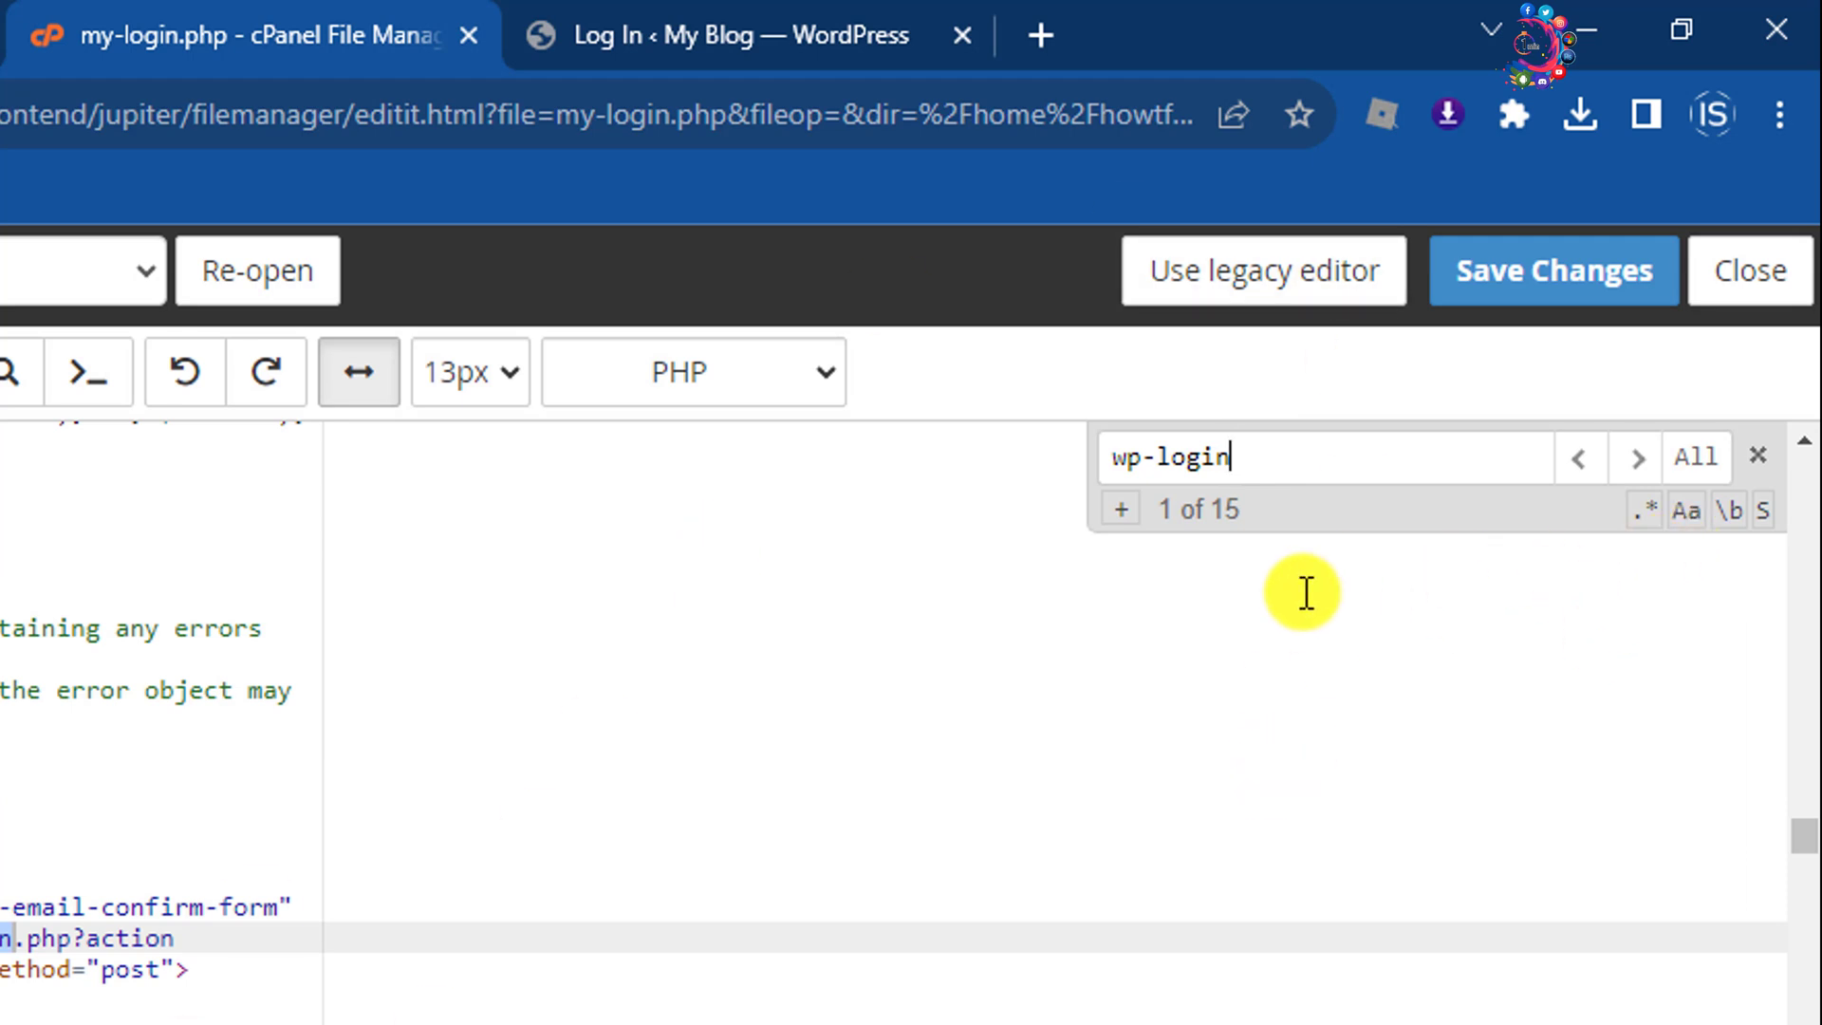
Replace all 15 wp-login occurrences with my-login and save my-login.php.
left_click(1123, 515)
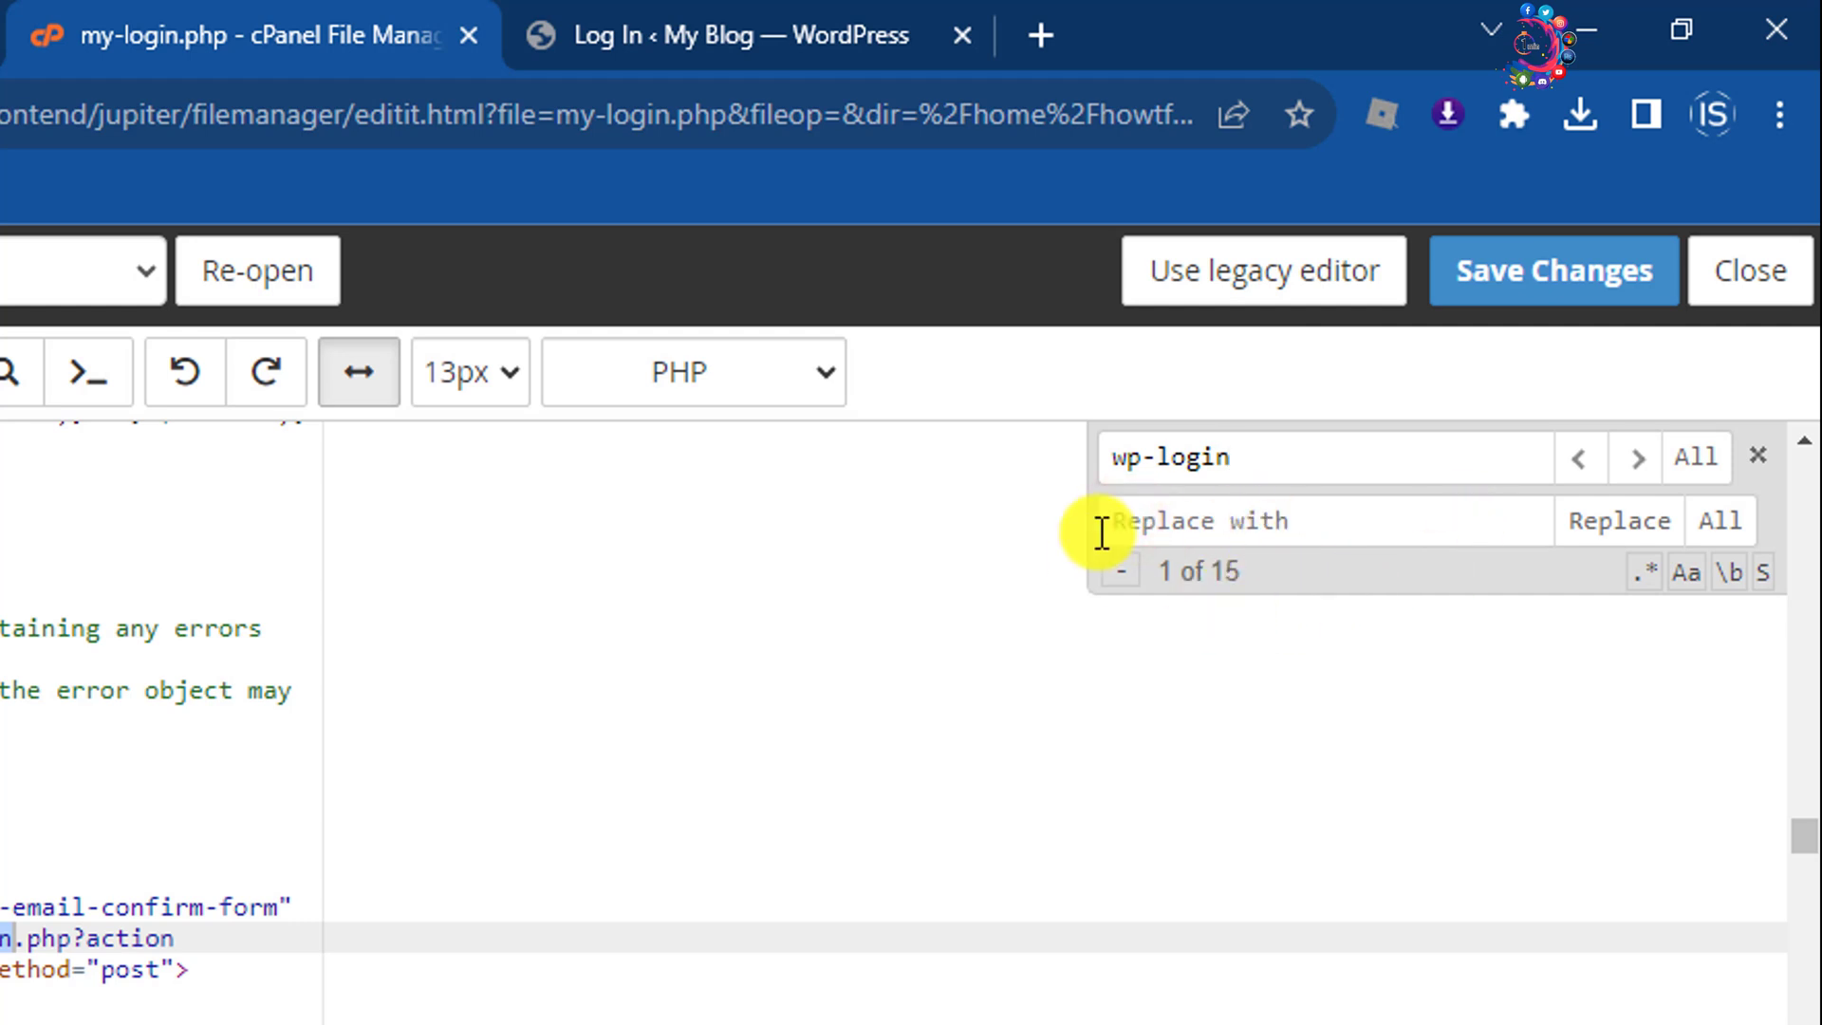
left_click(1291, 517)
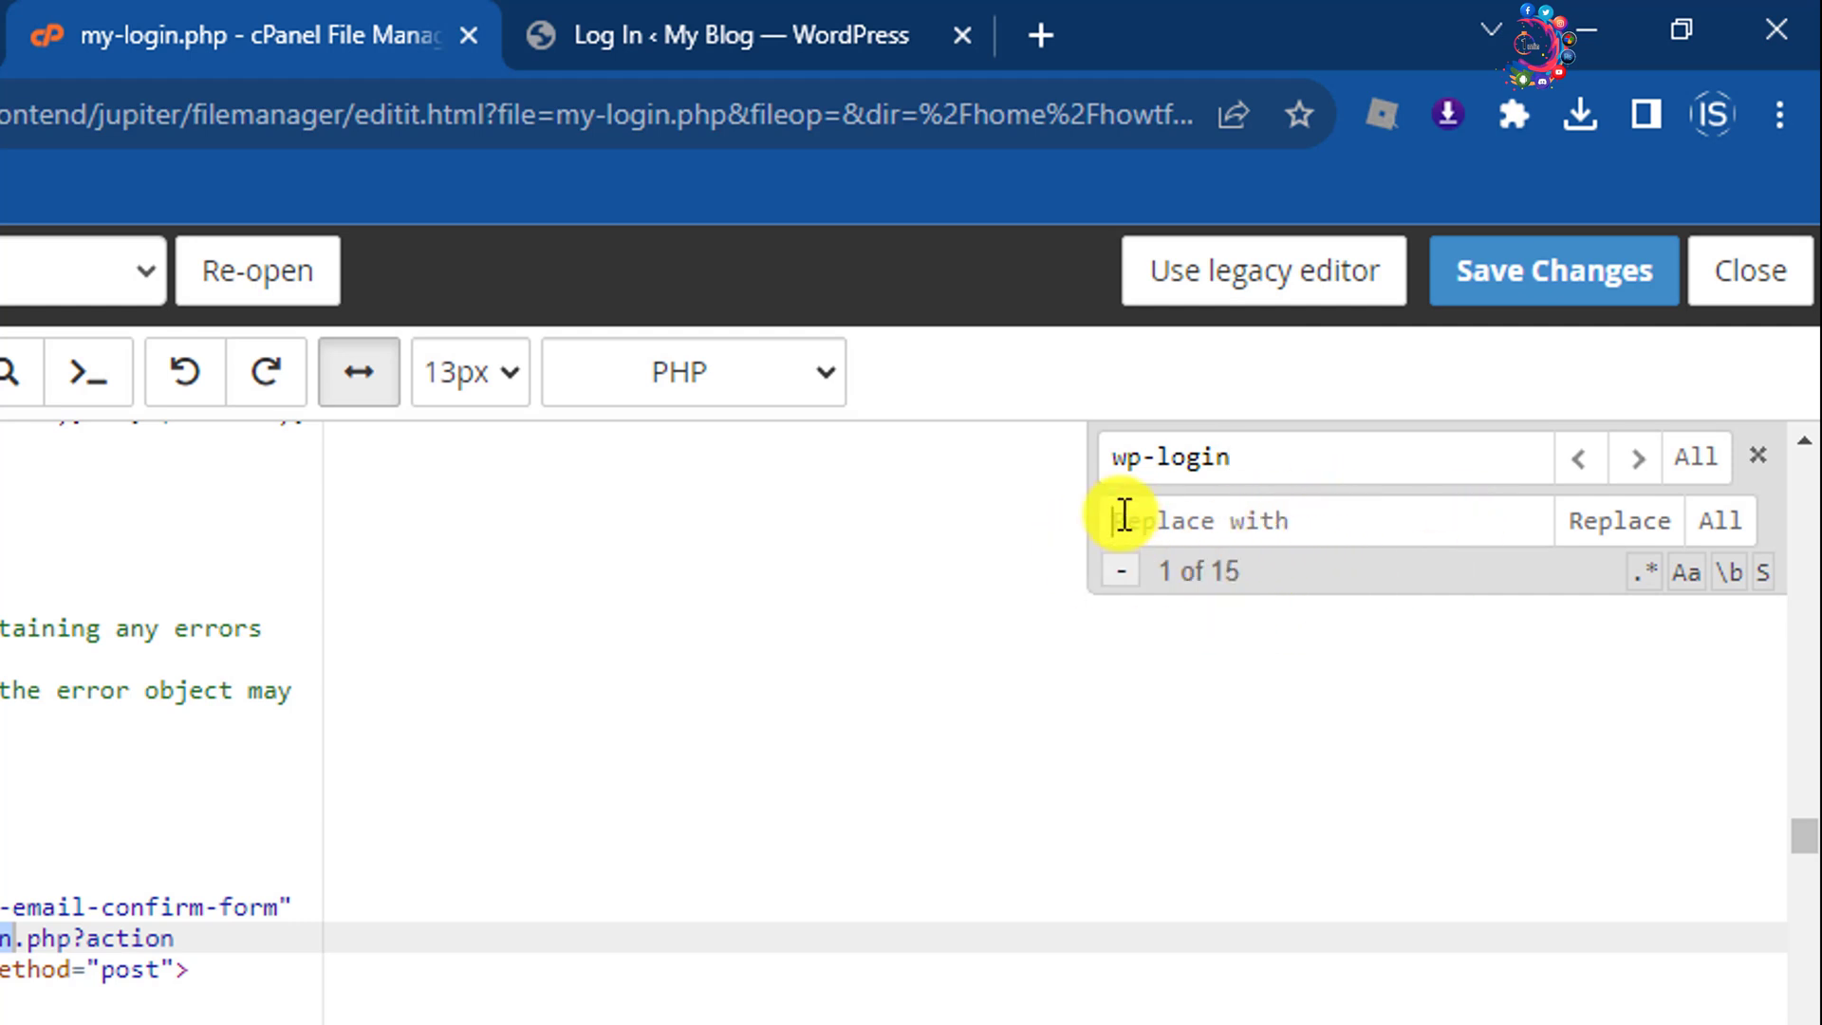
left_click_drag(1239, 460, 1120, 466)
left_click(1182, 529)
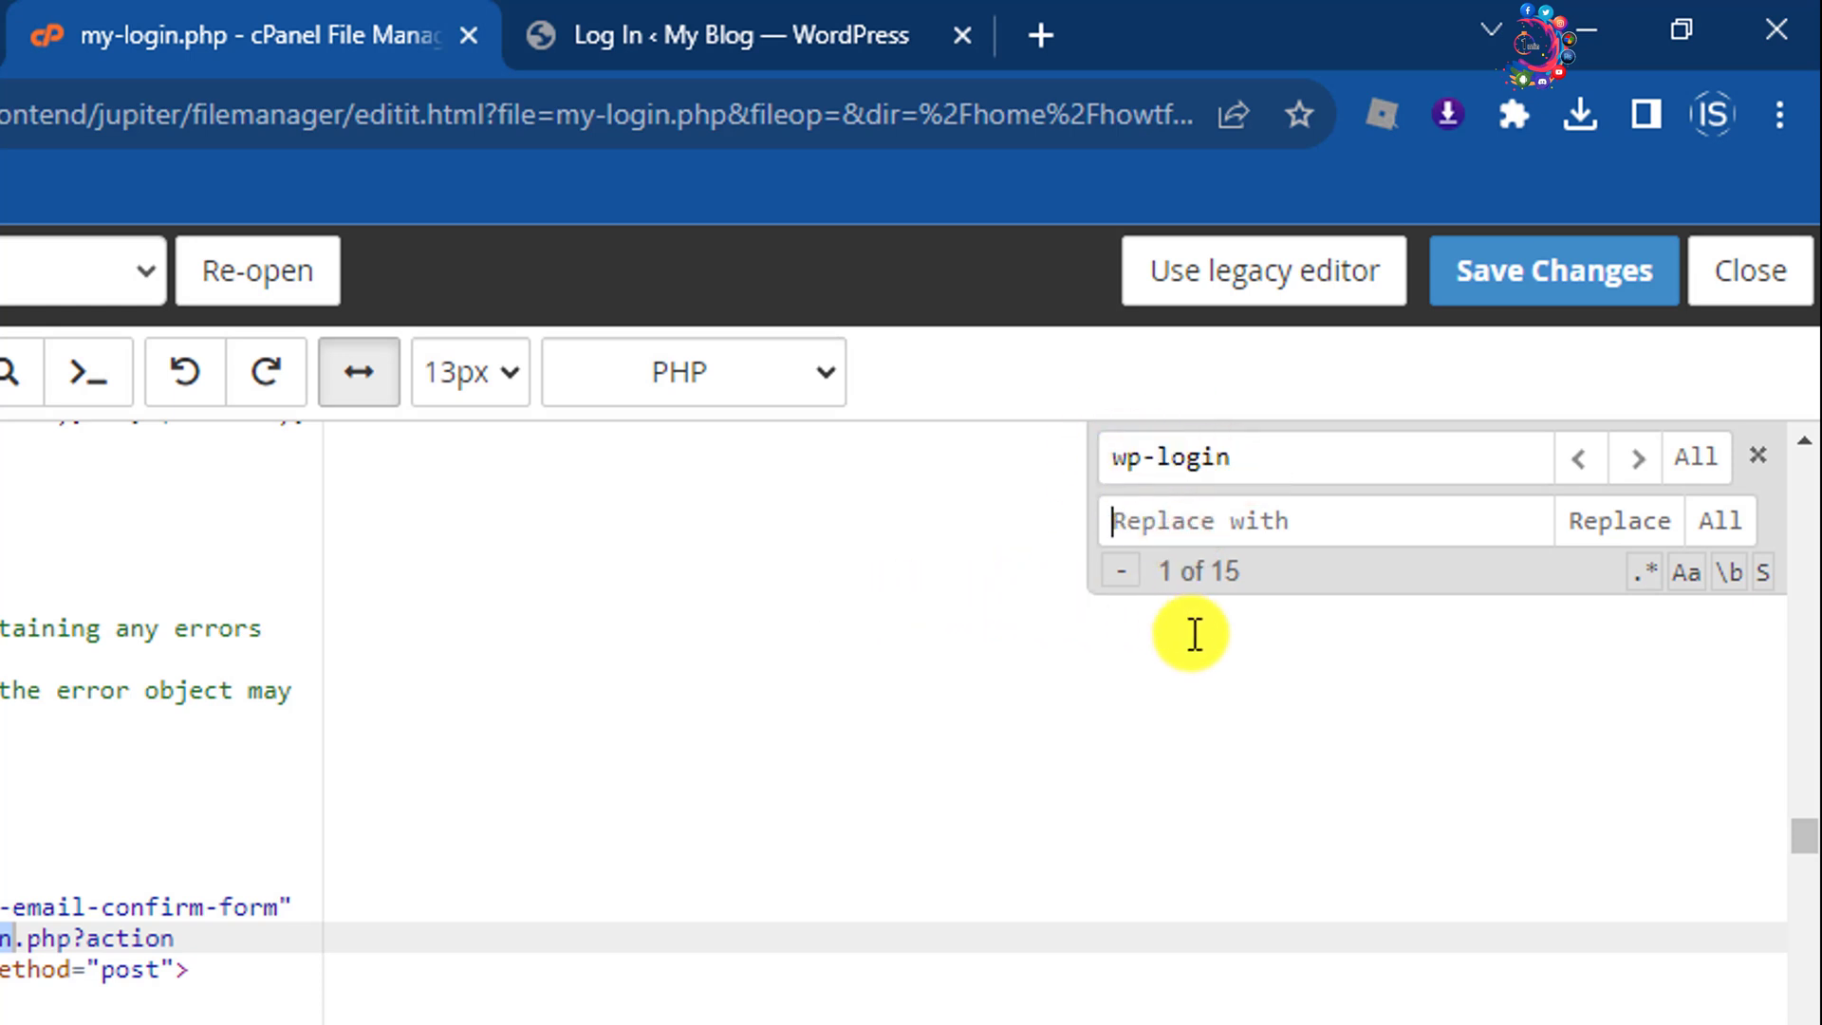
type("my-login")
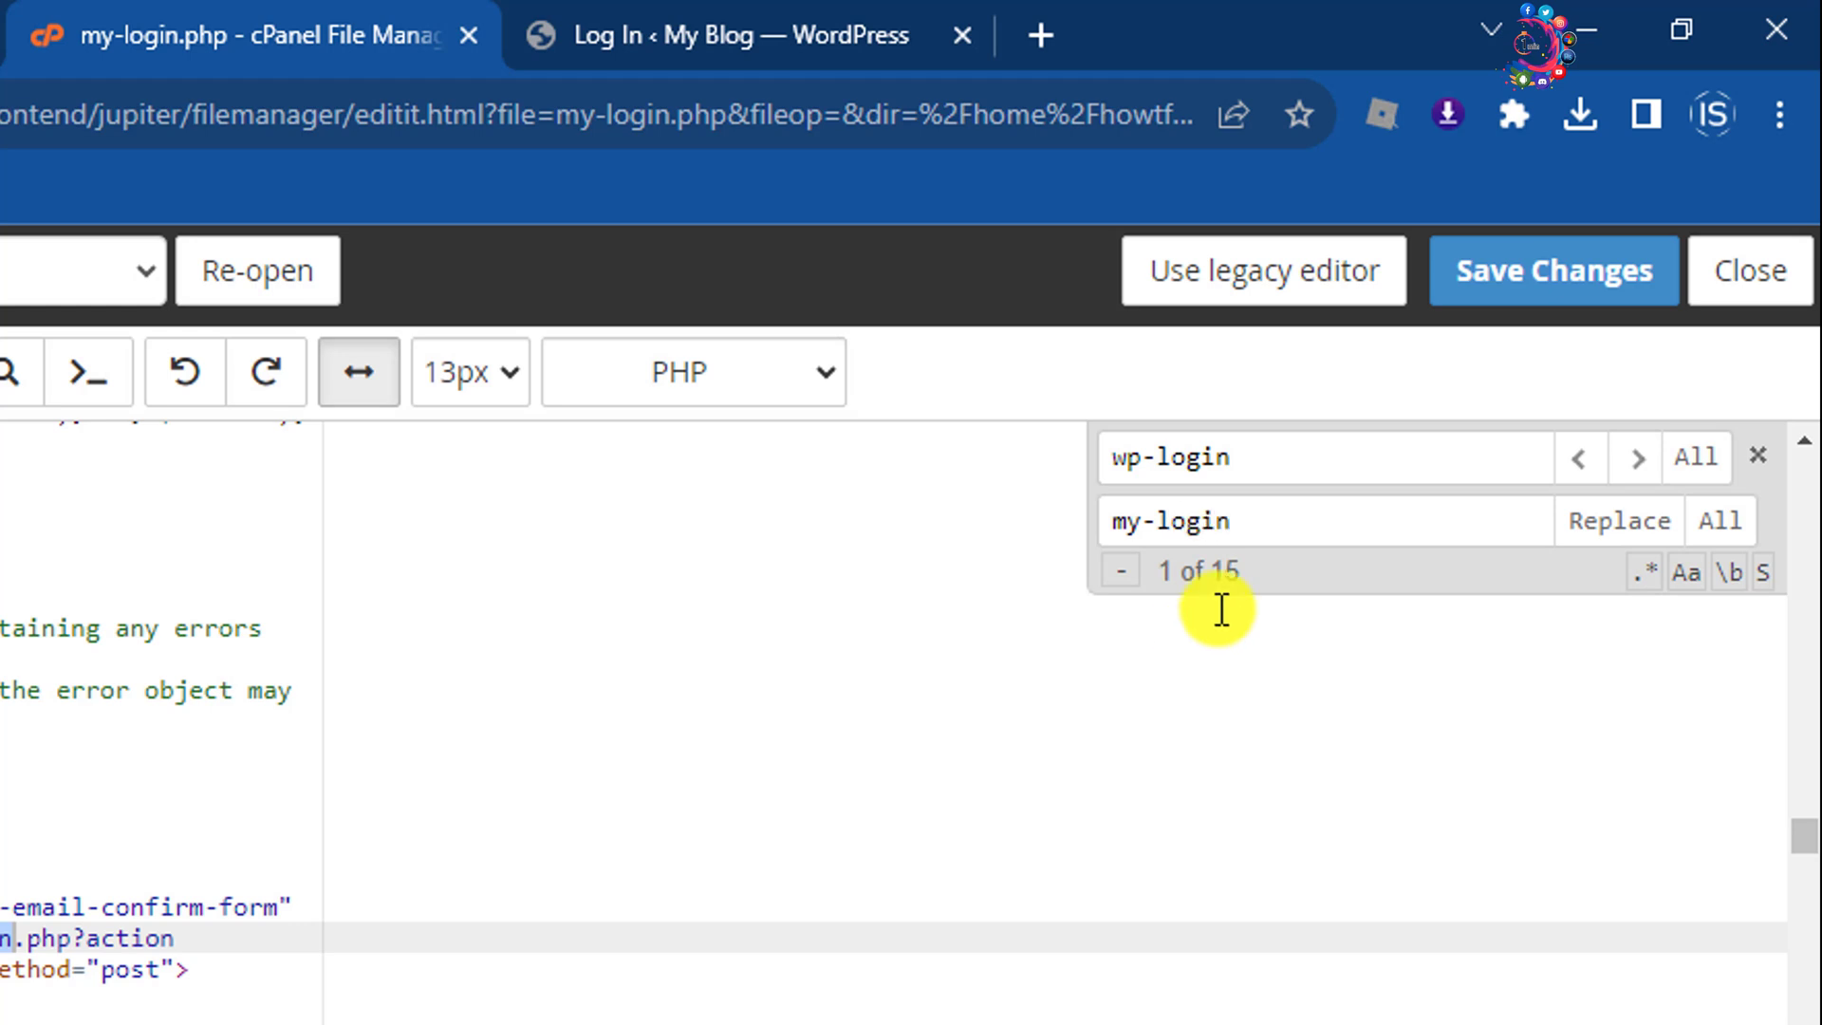
left_click(1727, 522)
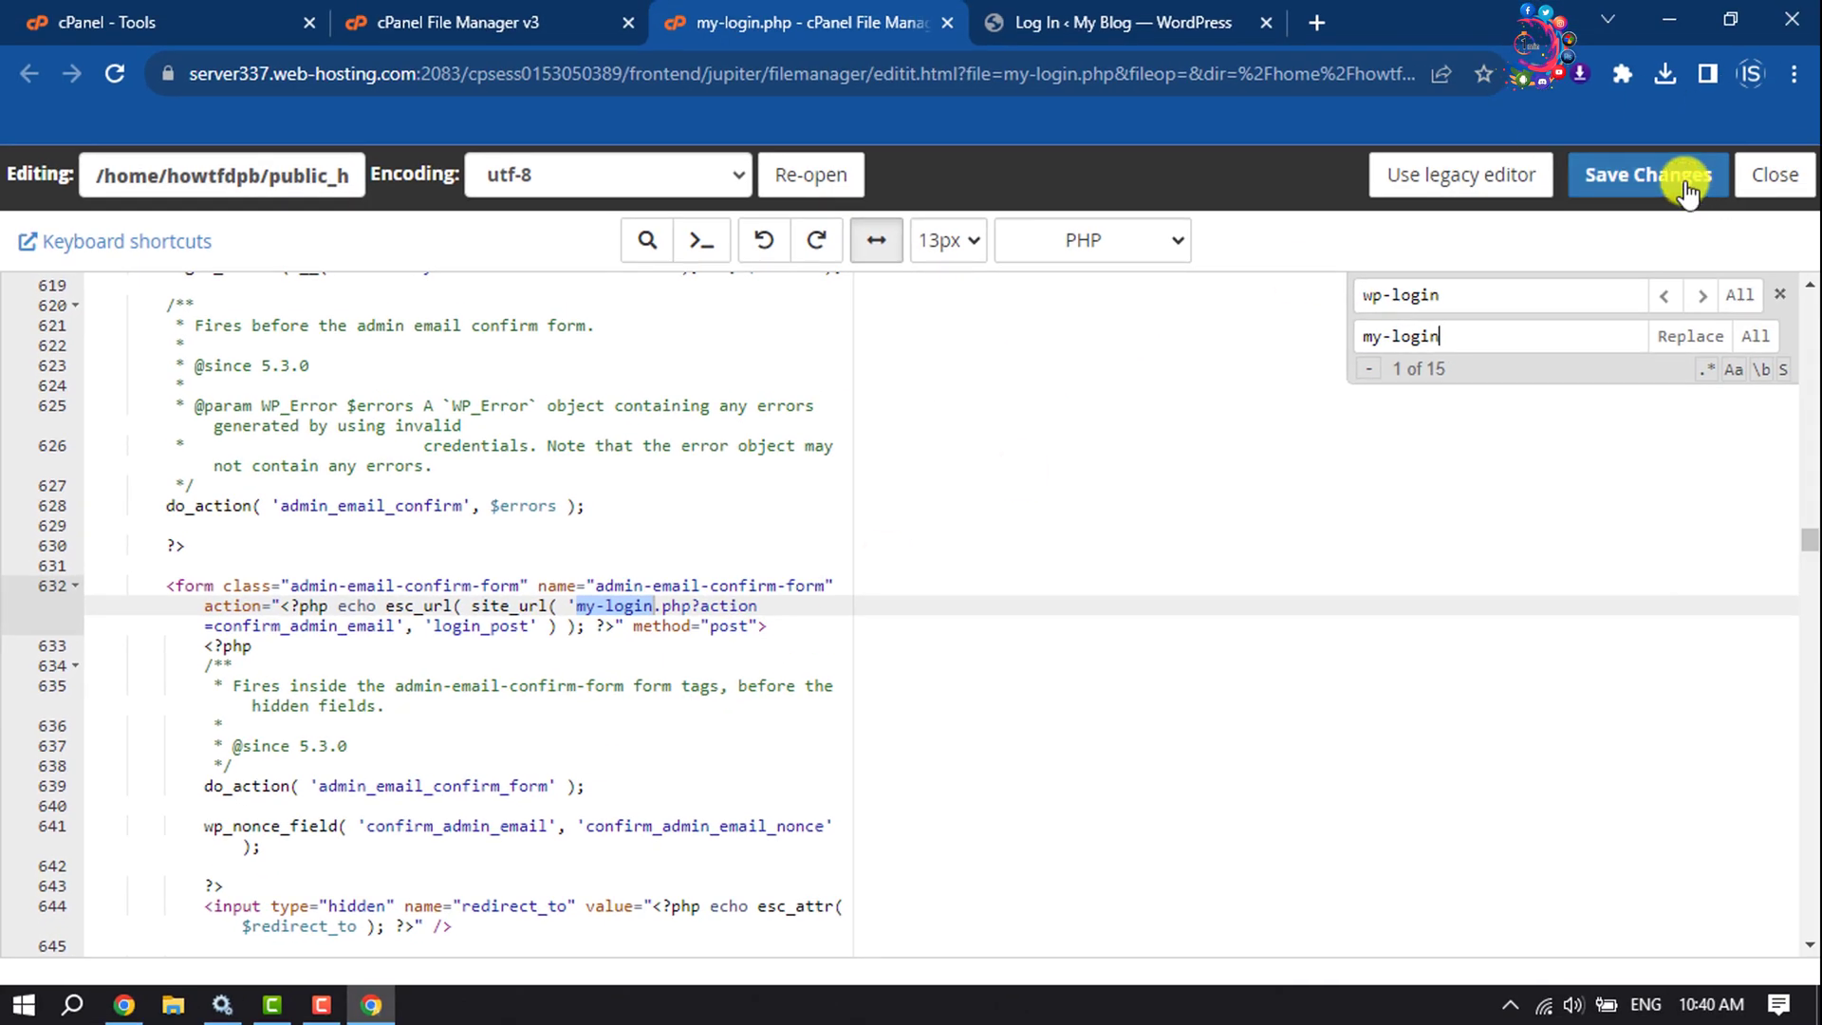
left_click(1686, 186)
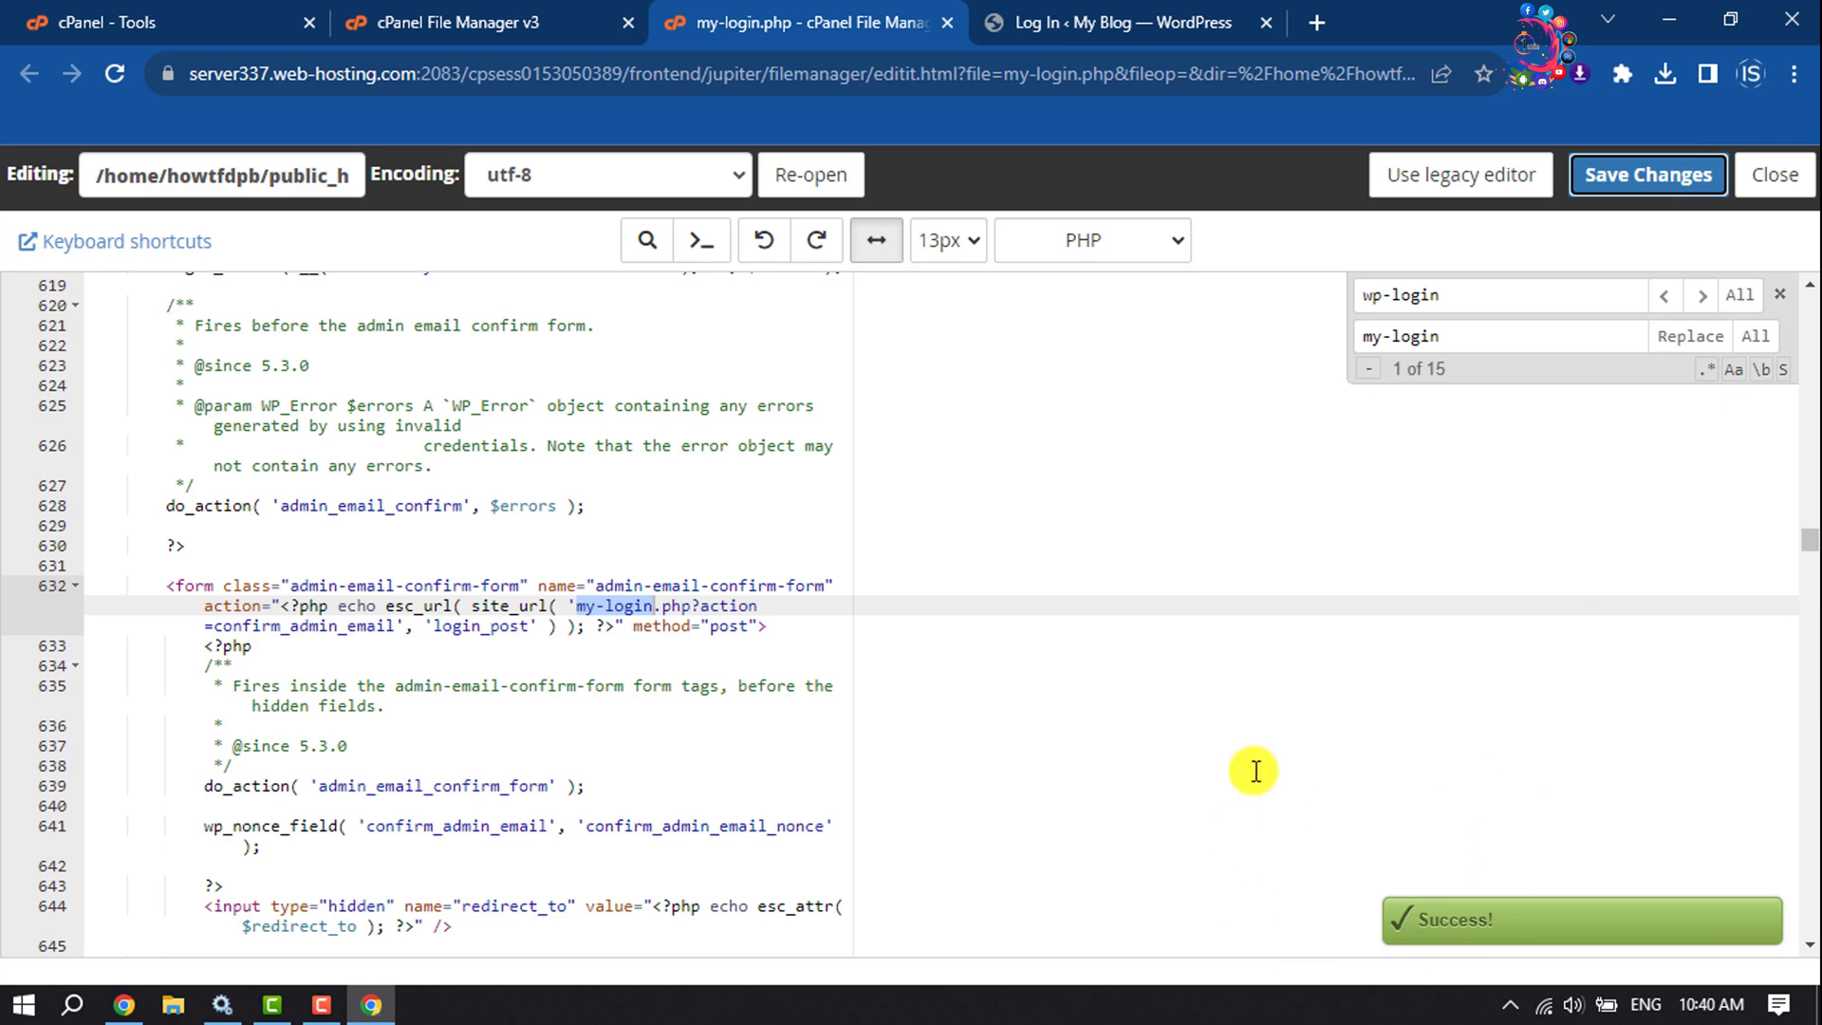
left_click(1112, 19)
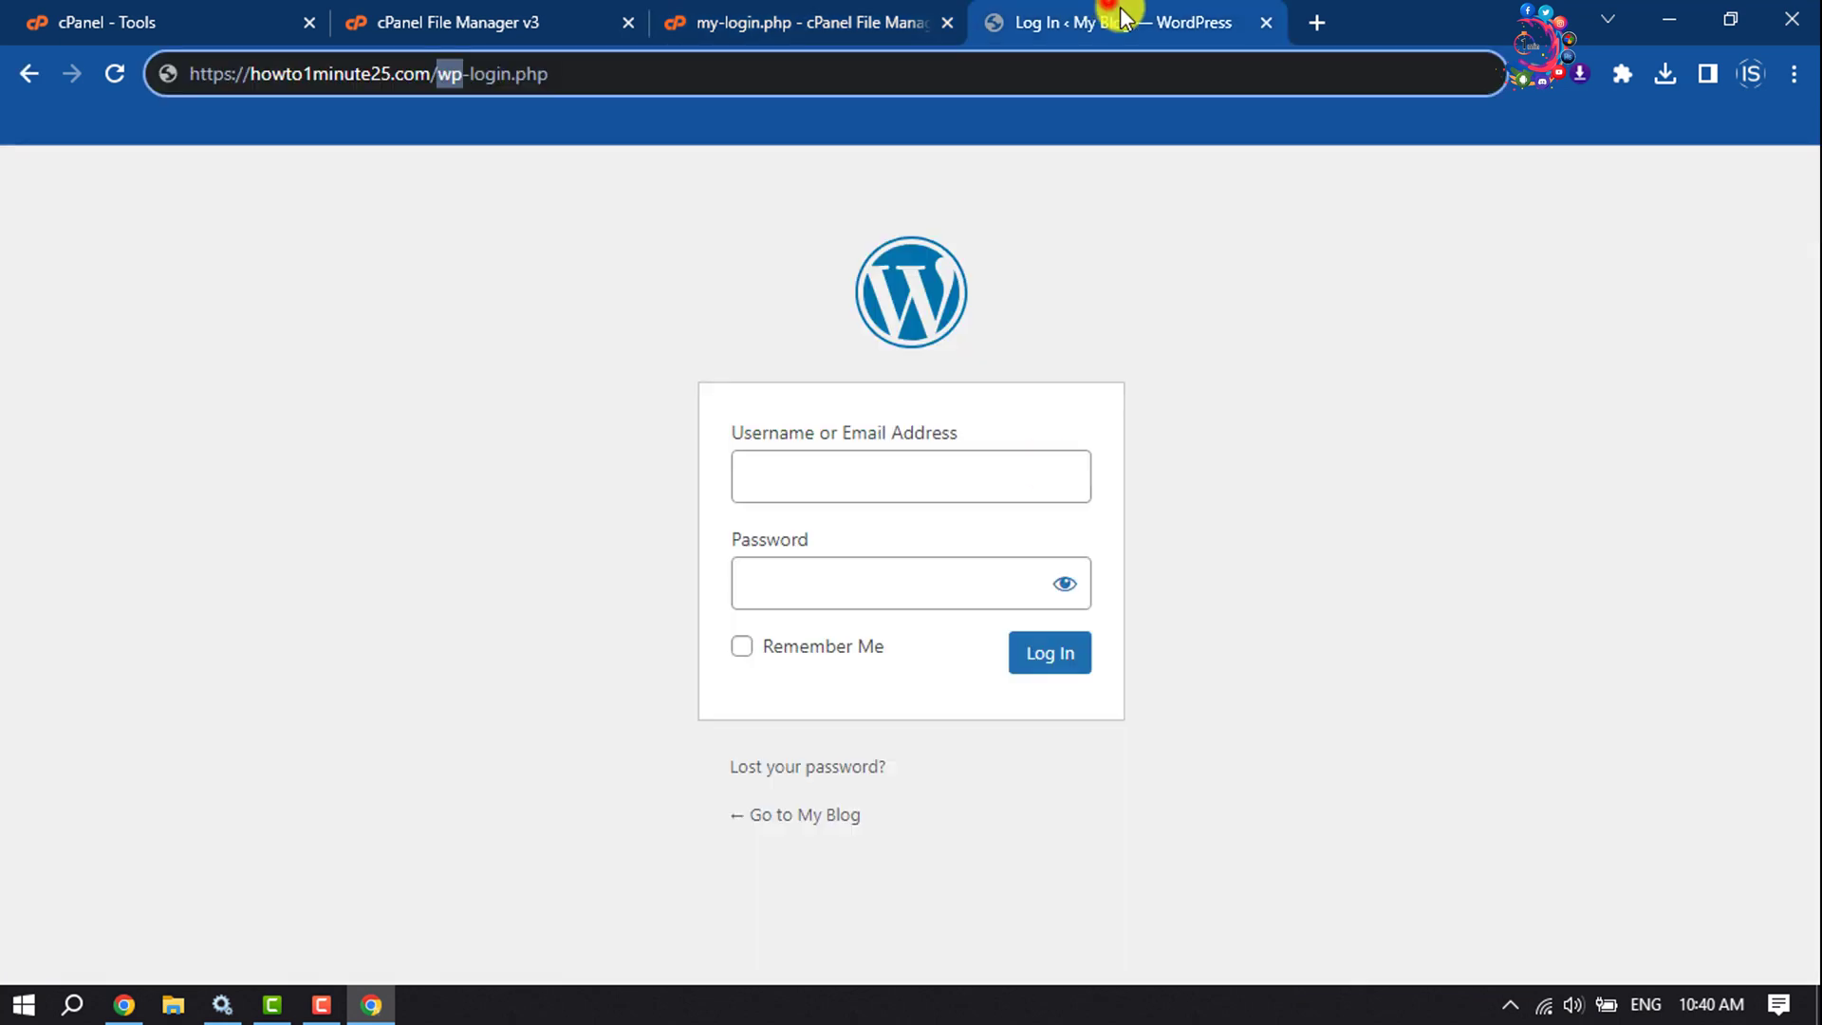
Reload the old wp-login.php address, now showing Page not found, and select its path.
left_click(112, 73)
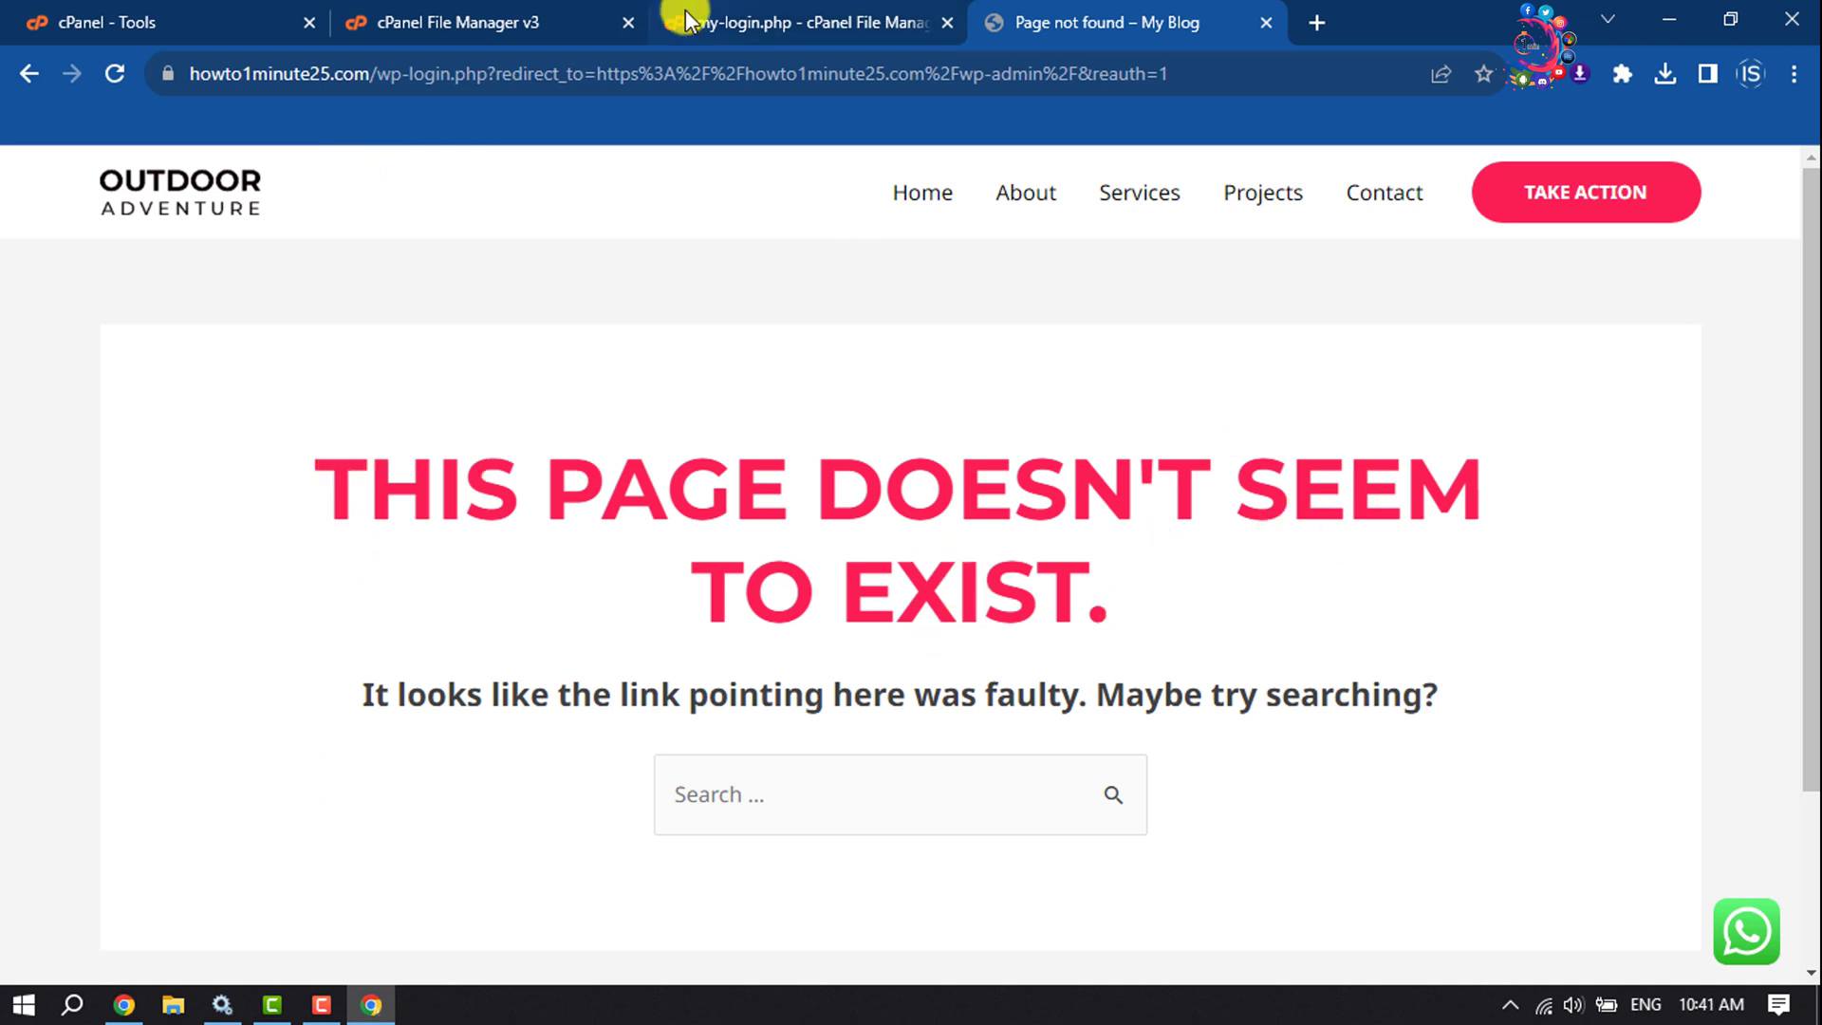
left_click_drag(376, 86, 453, 87)
left_click_drag(1231, 73, 439, 73)
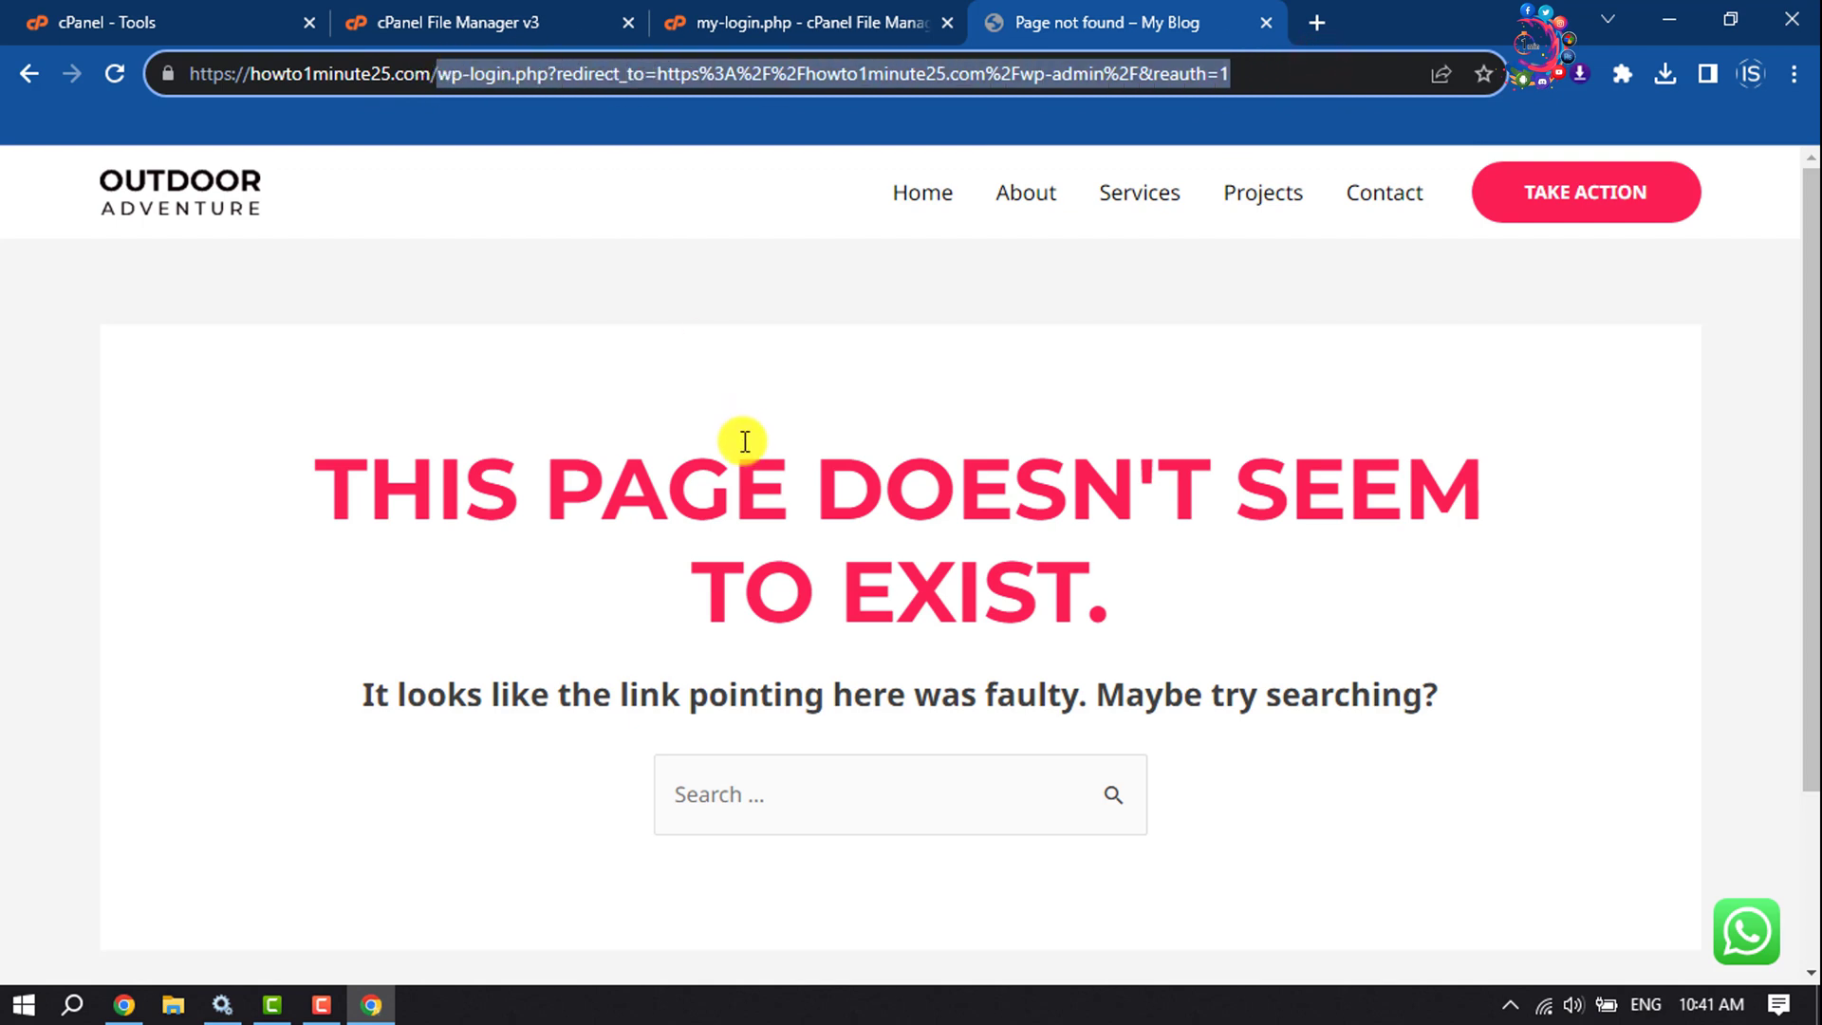
Load the login form at /my-login.php, then close the my-login.php editor tab.
type("minute25.com/my")
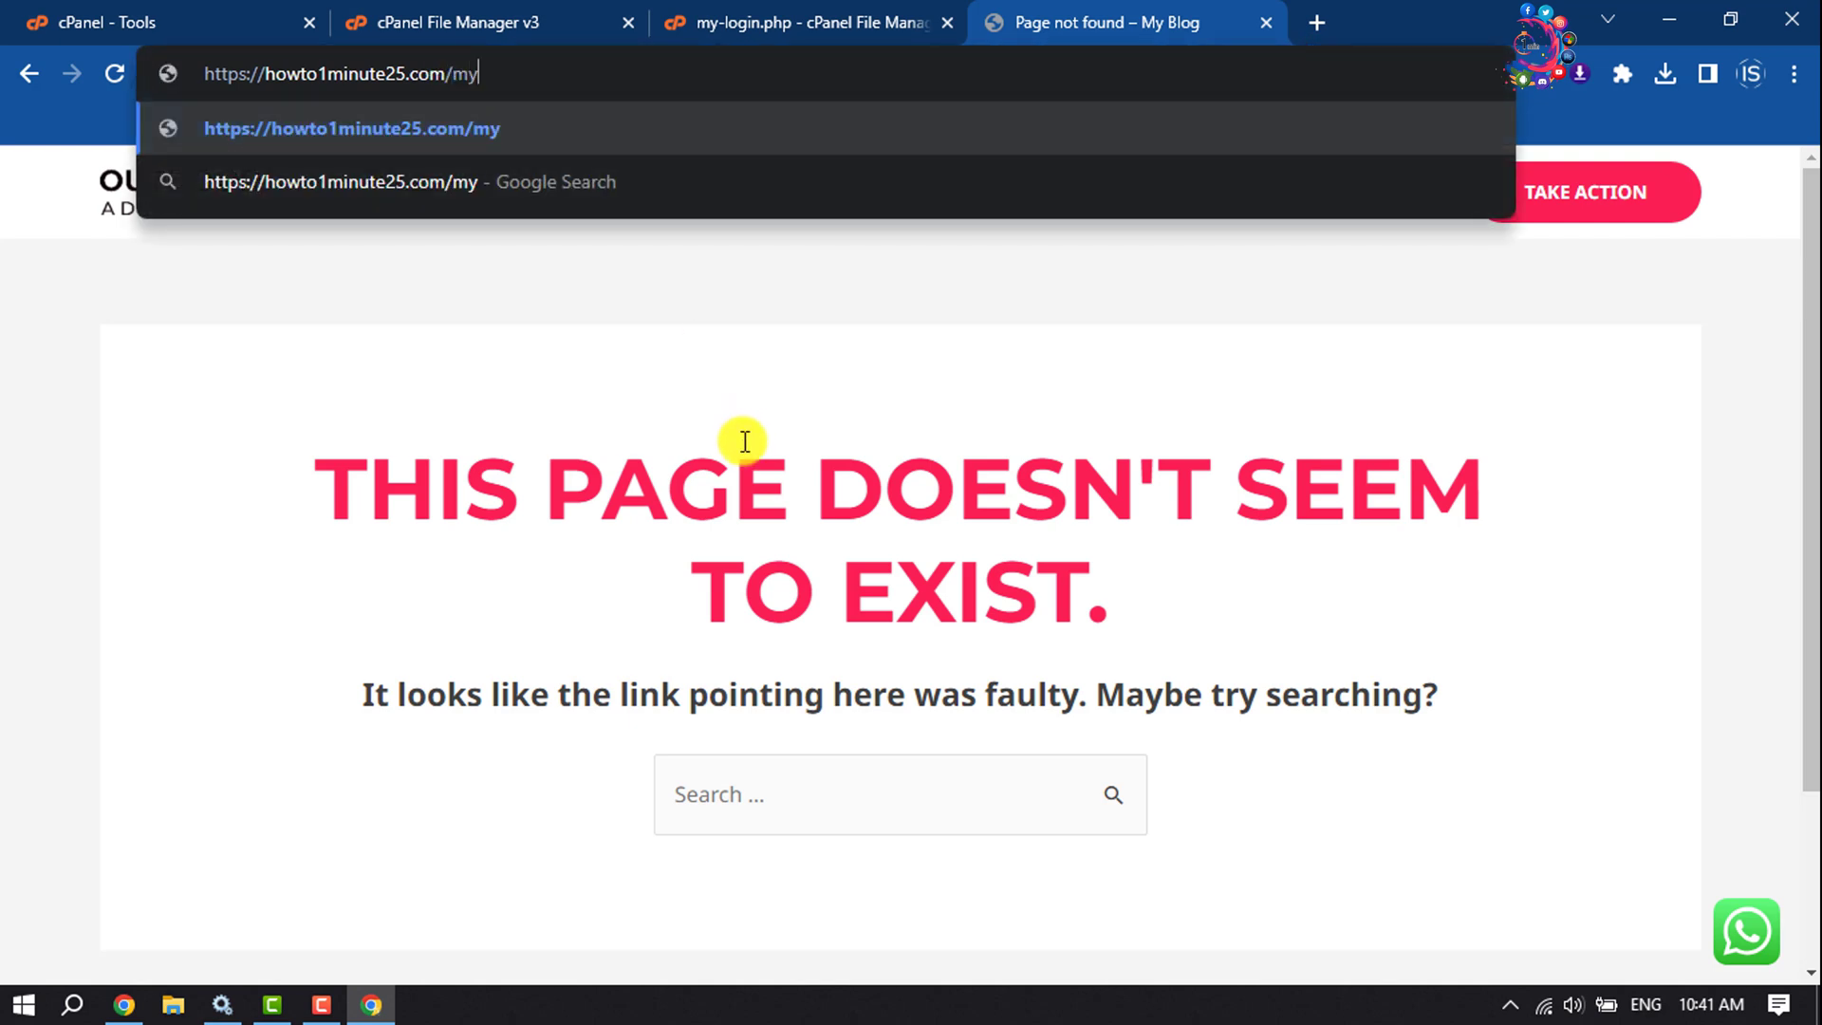
type("-login")
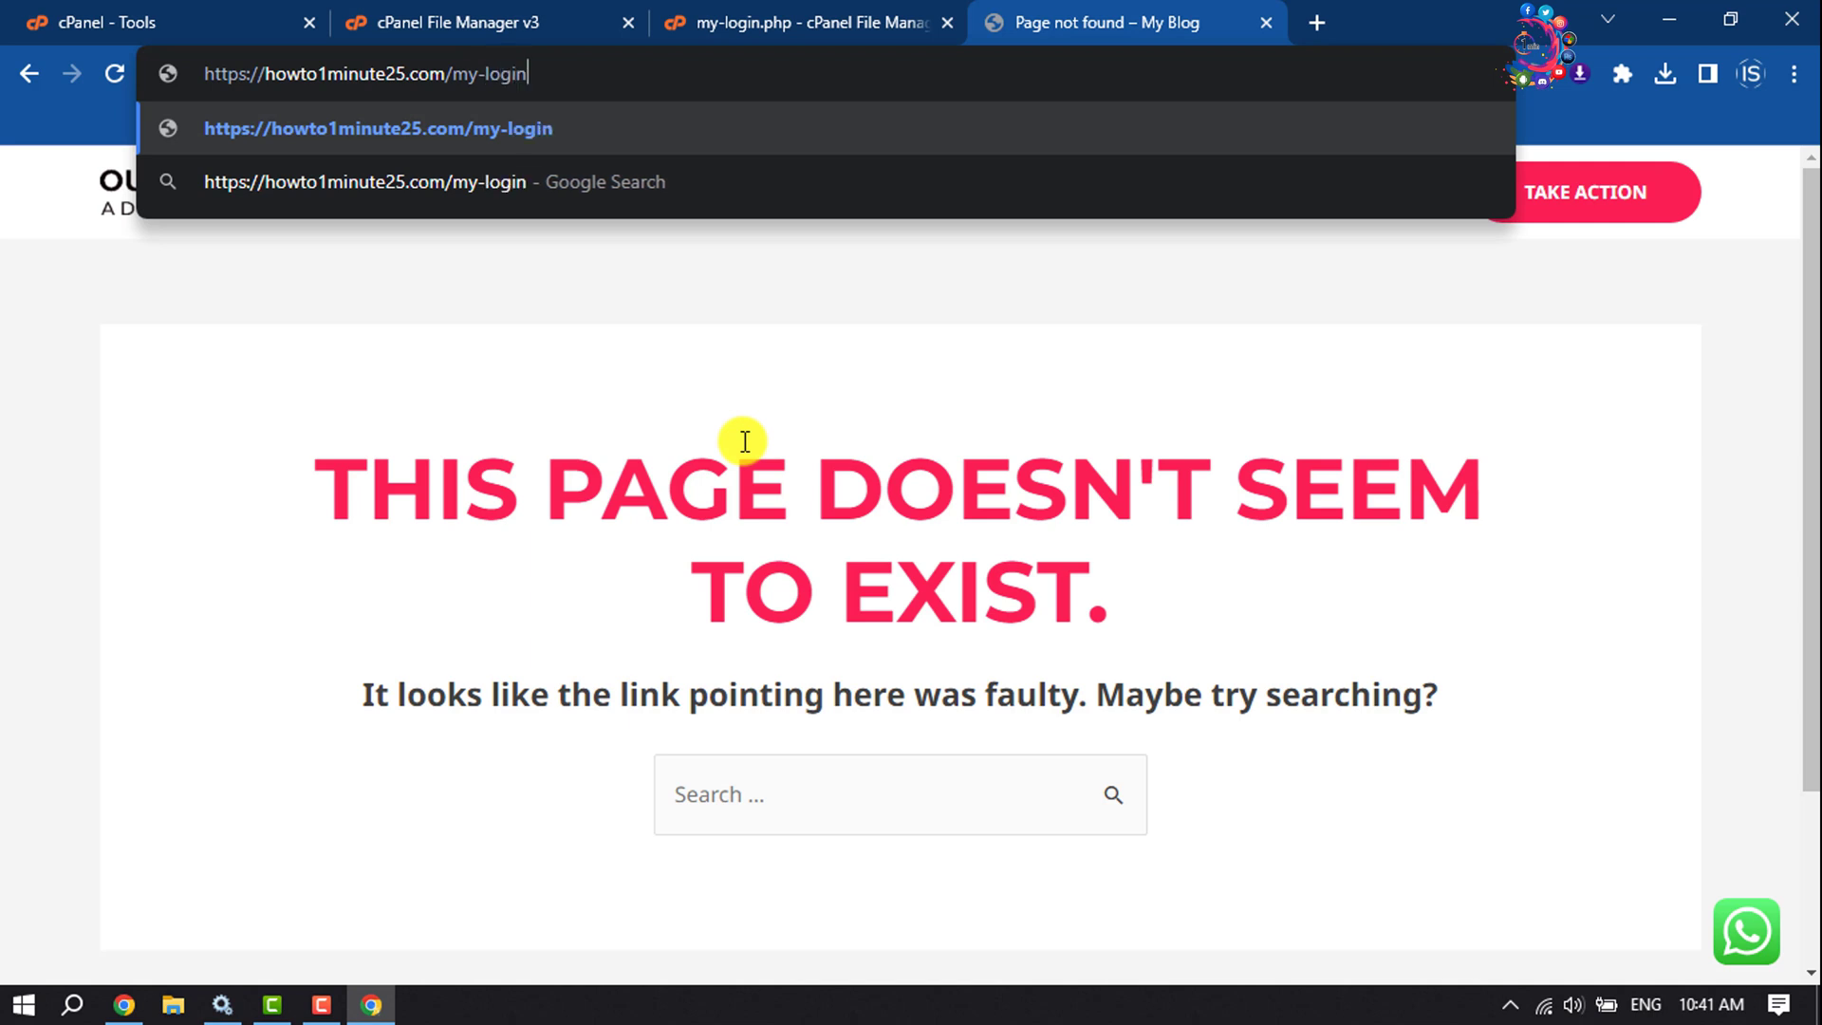
type(".php")
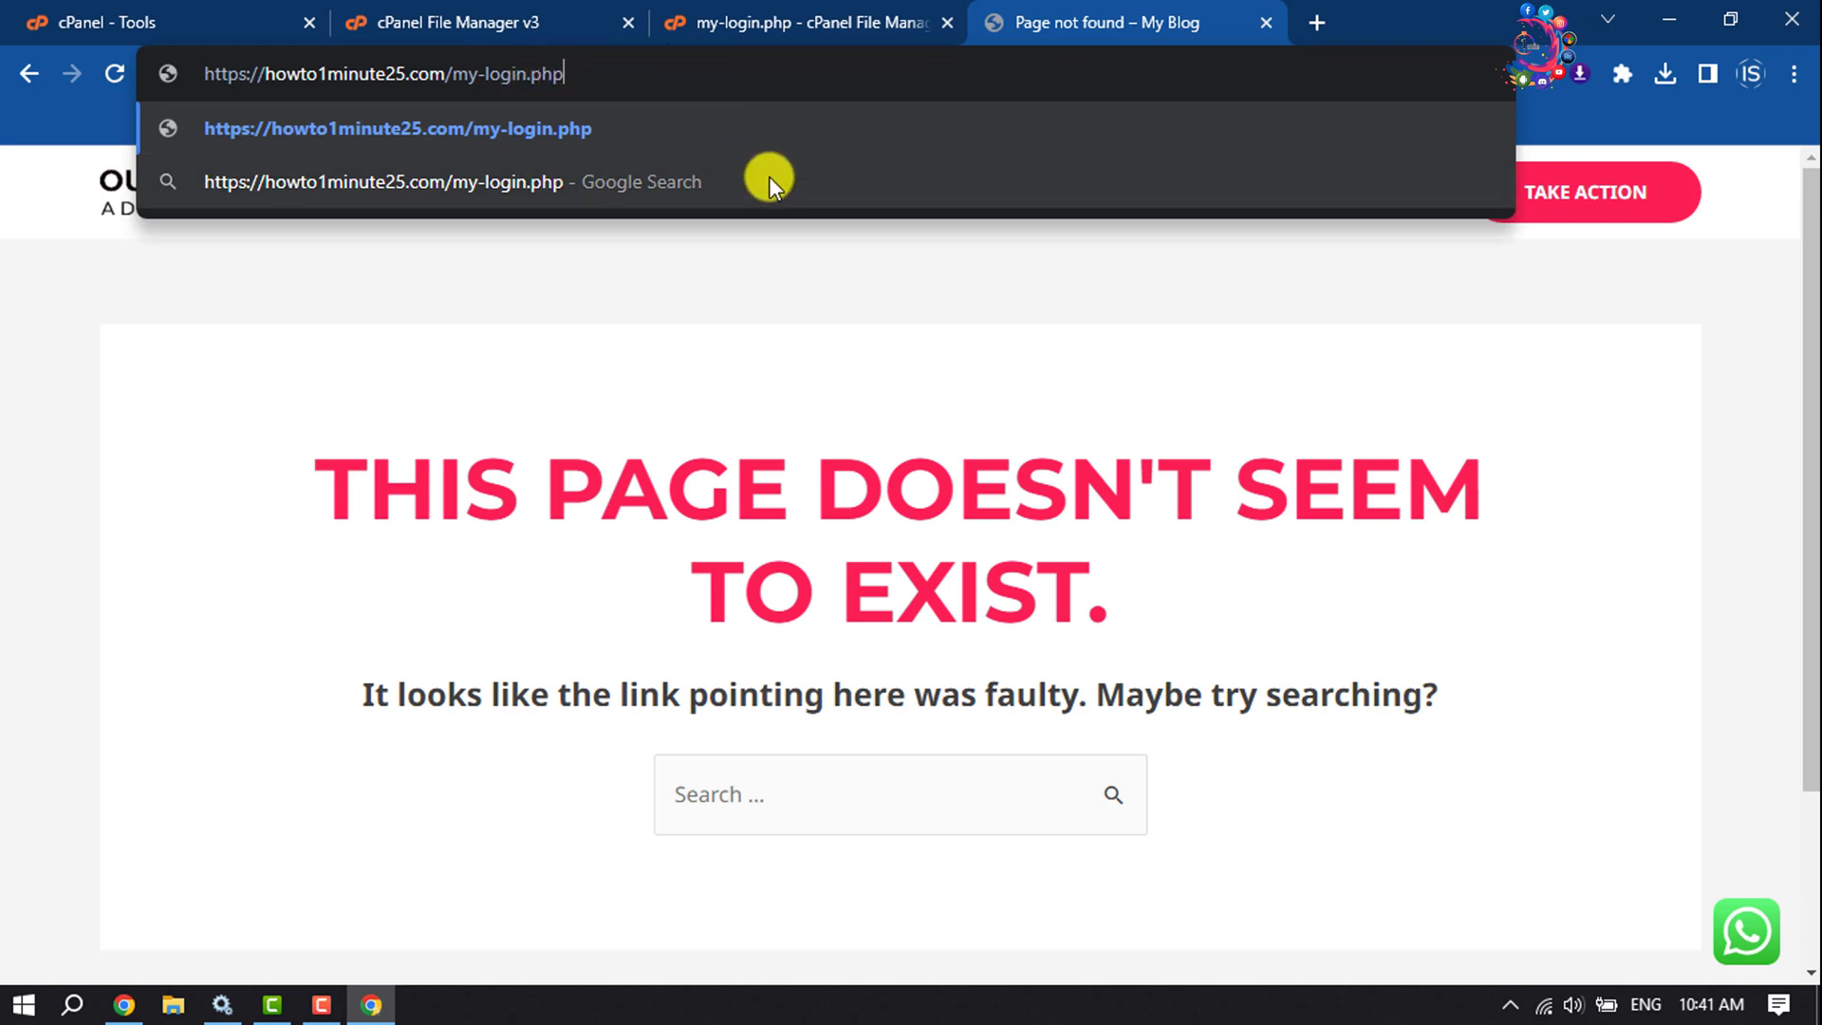
key("Return")
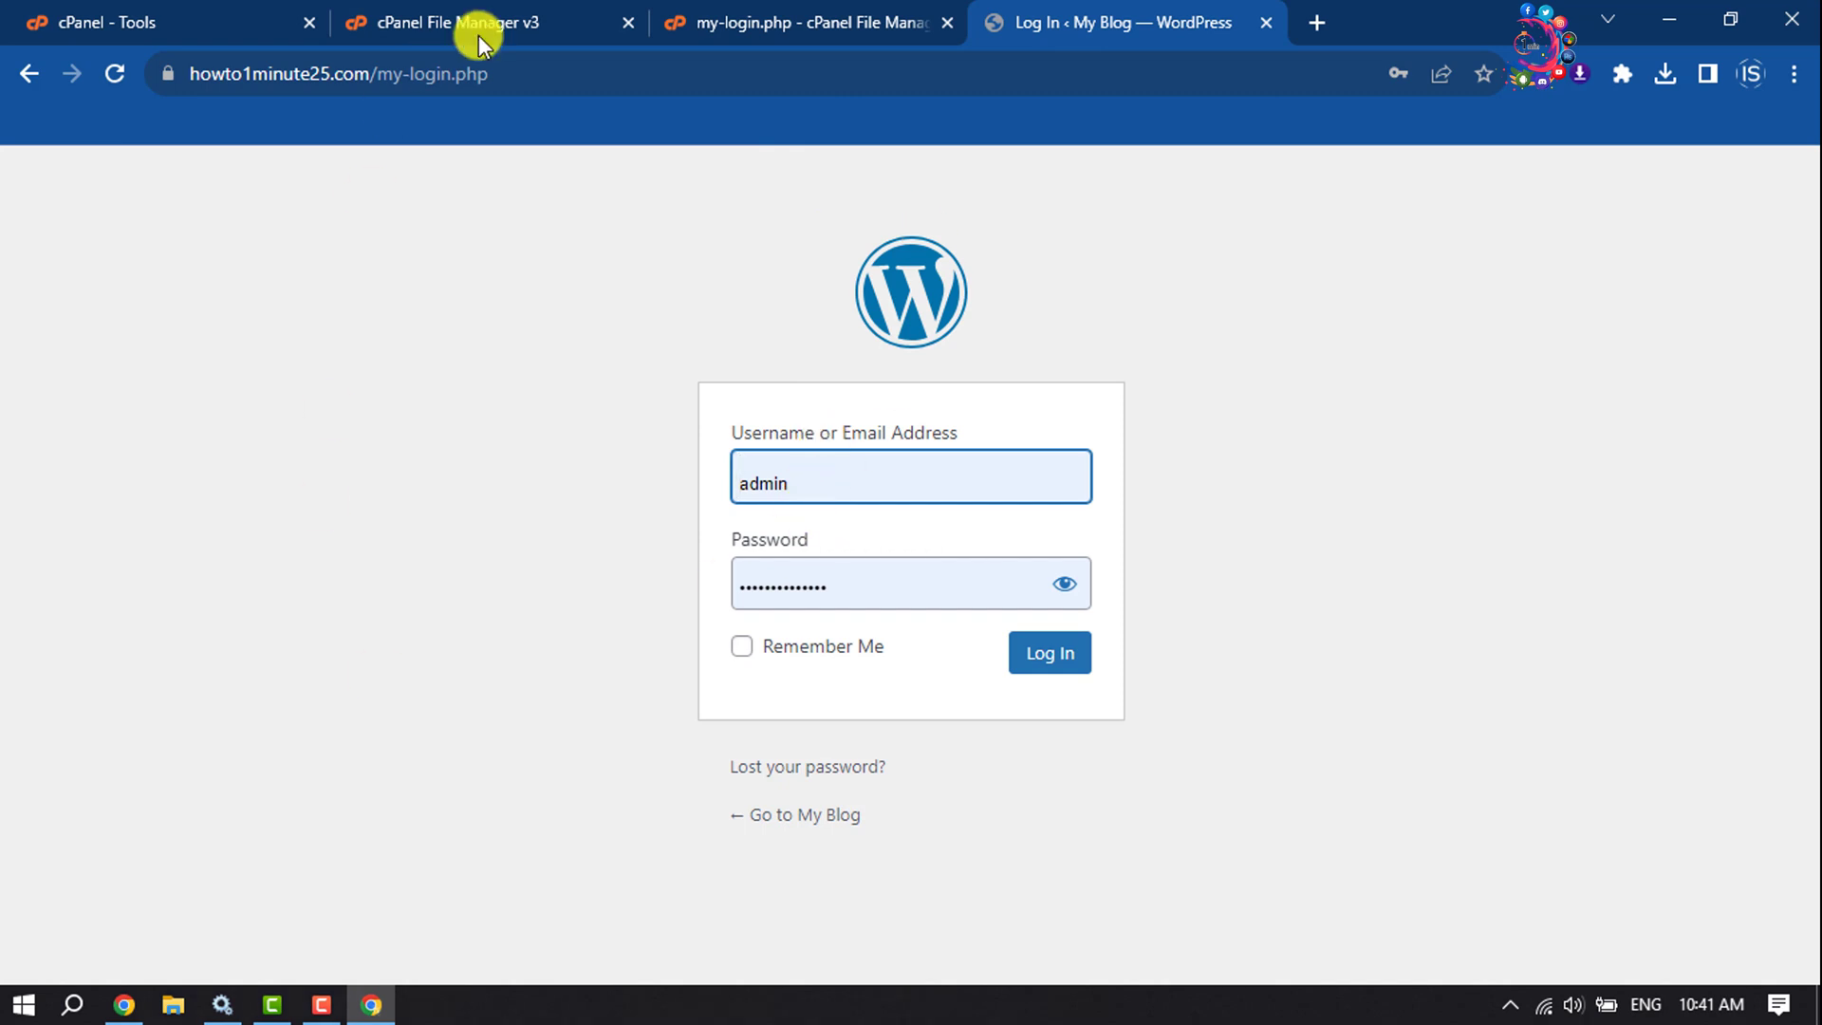
left_click_drag(487, 74, 150, 155)
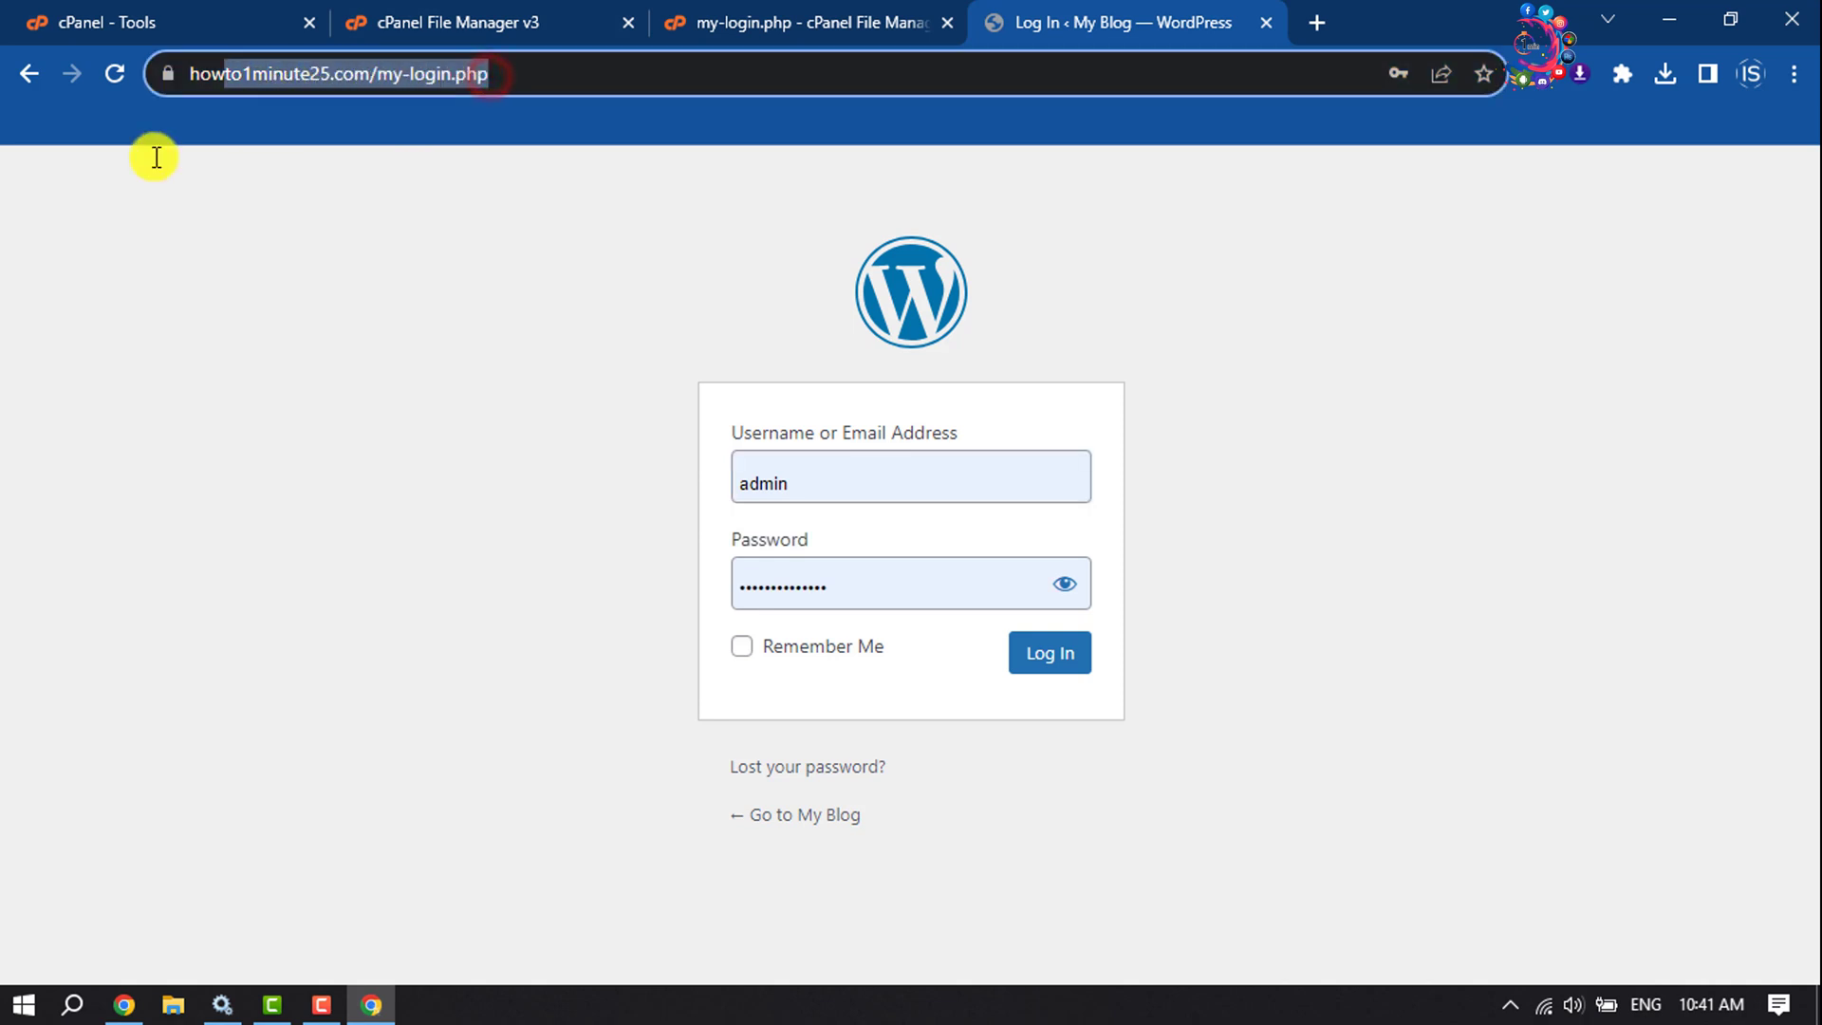
left_click(442, 400)
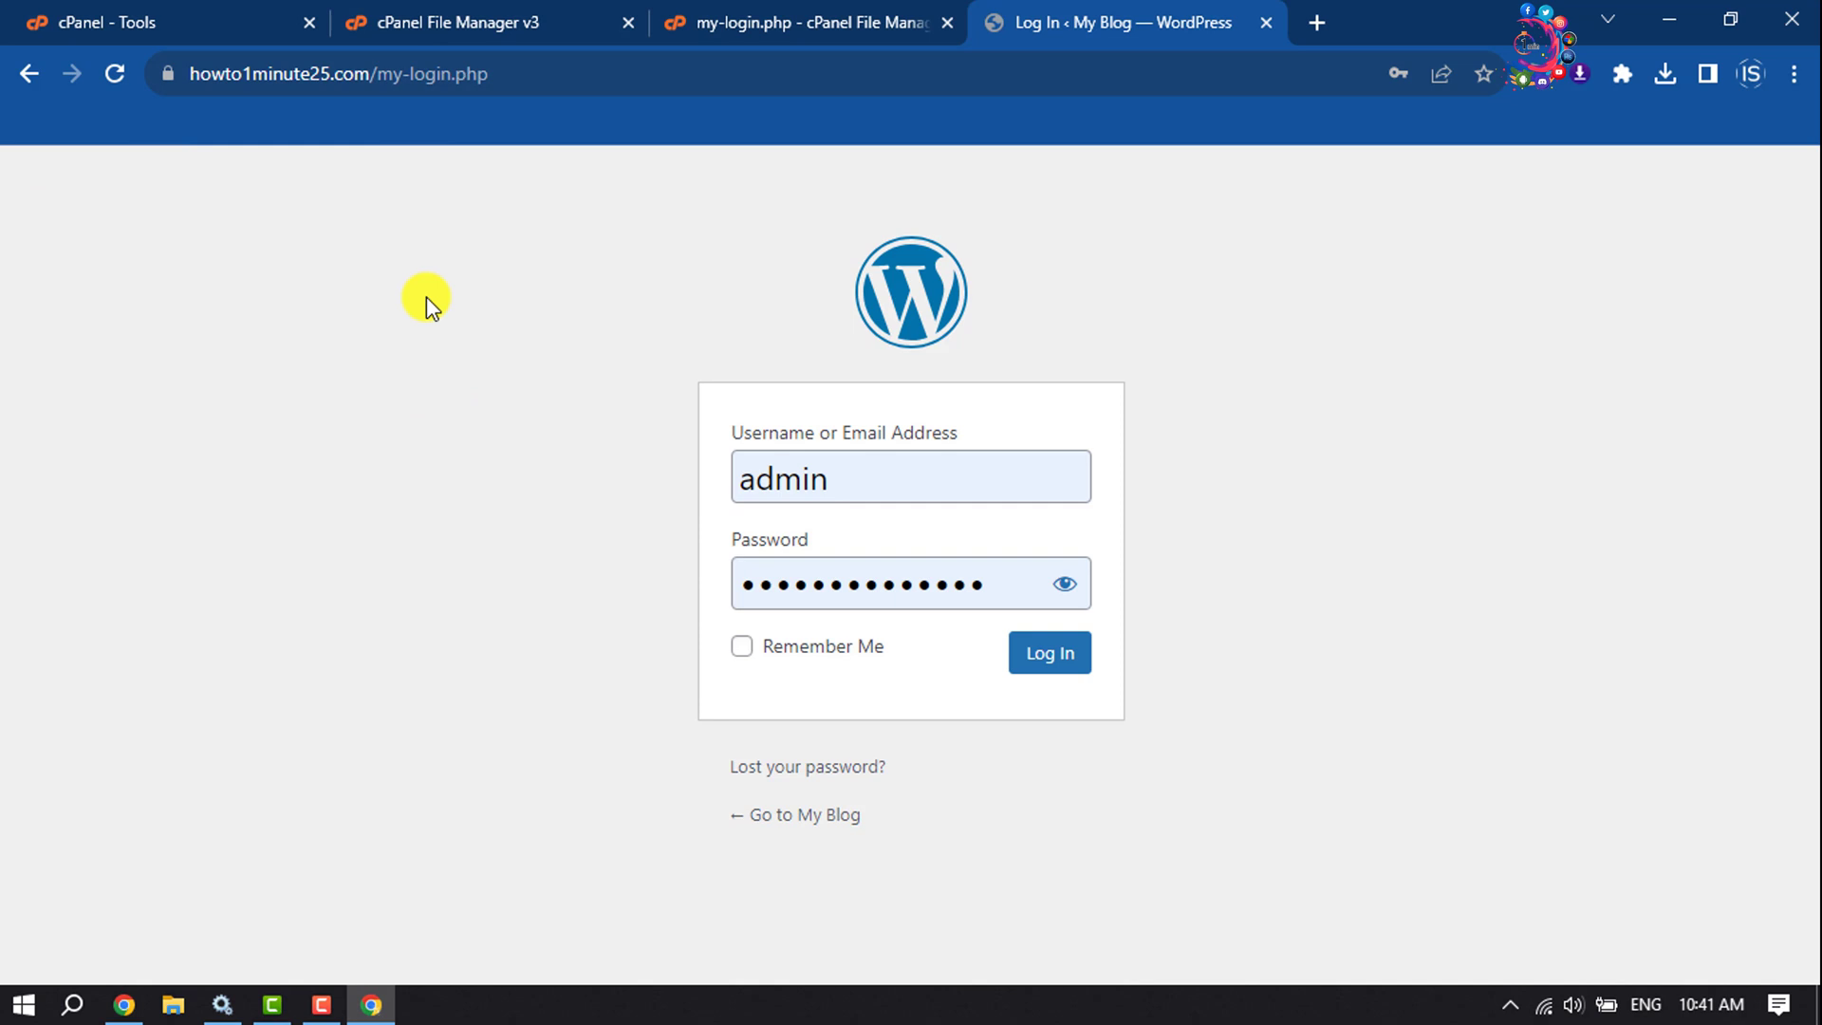
left_click(948, 21)
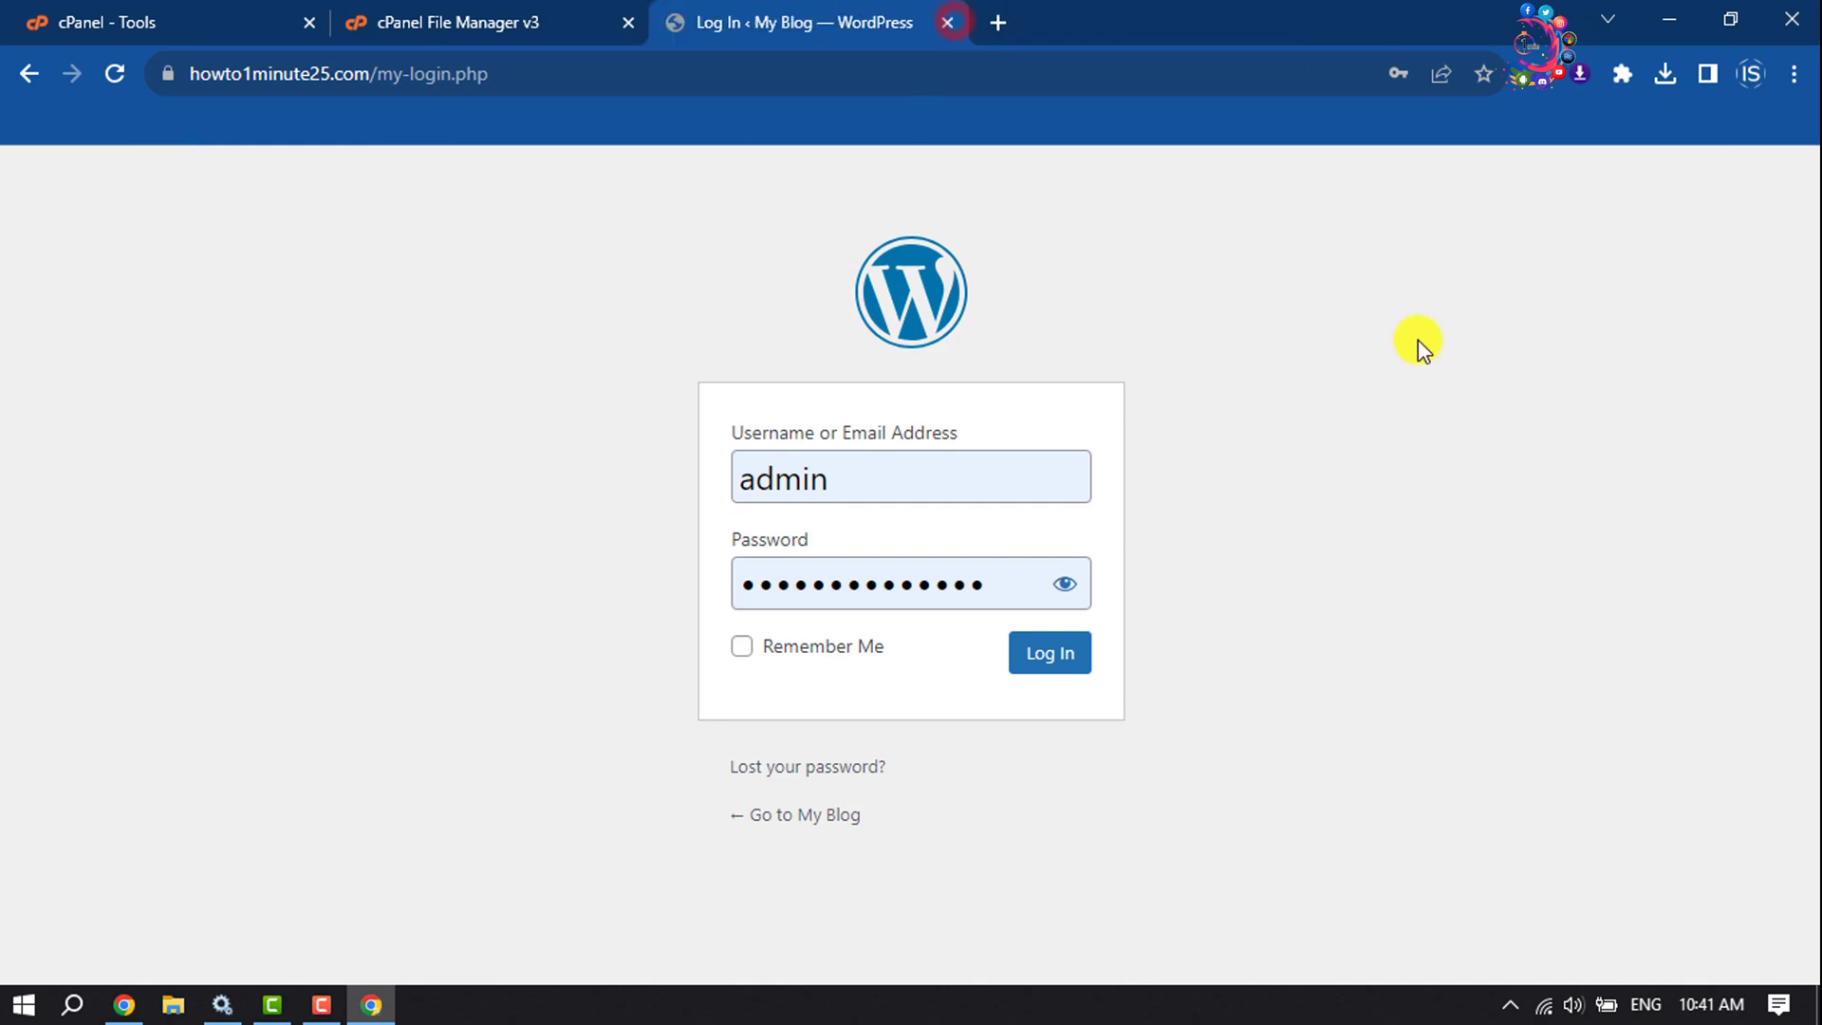